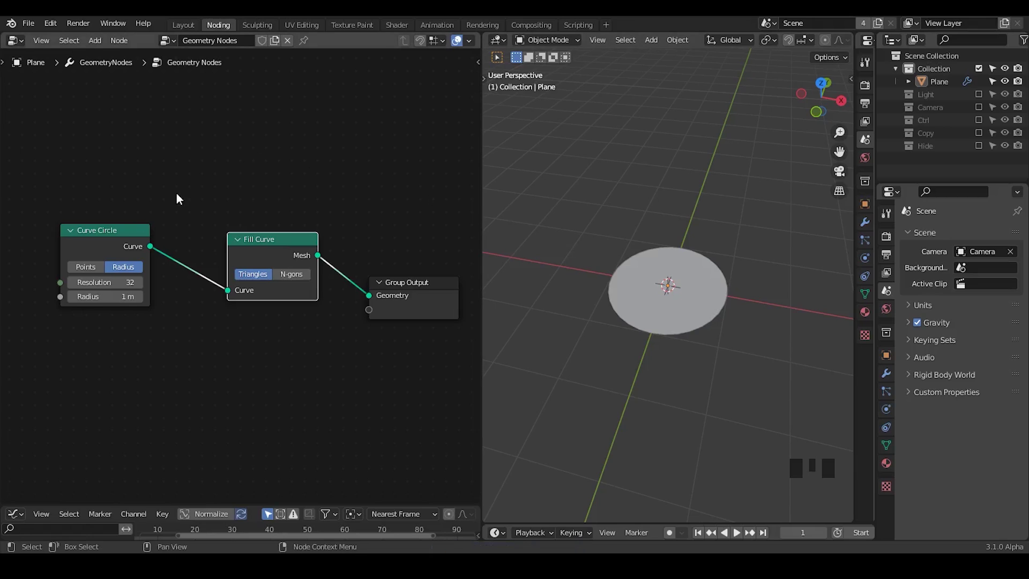
- Tidy the positions of the Curve Circle and Fill Curve nodes
drag(91, 246, 99, 223)
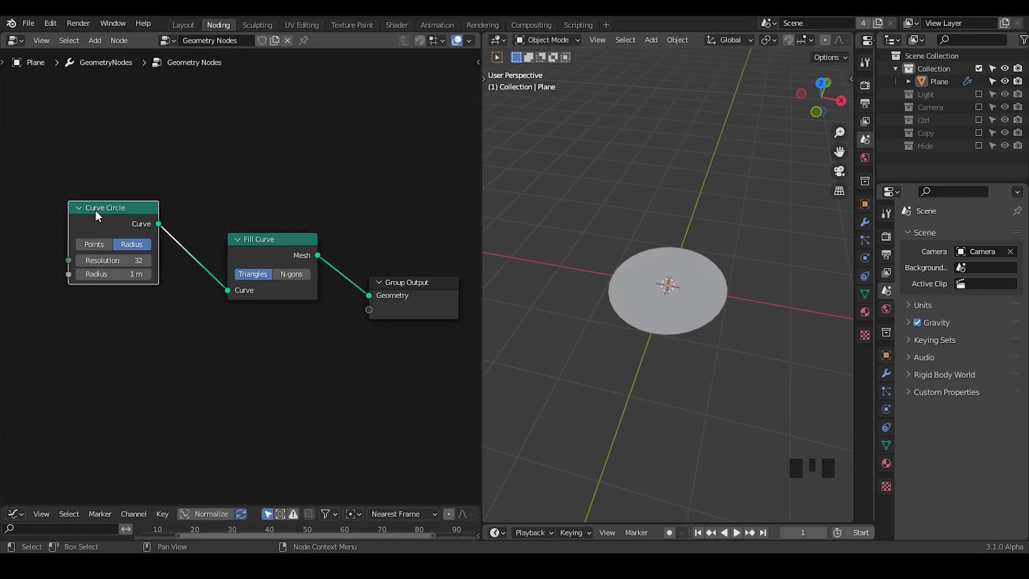
drag(95, 214, 91, 212)
drag(277, 260, 277, 254)
- Show the viewport in wireframe and set Fill Curve to N-gons
key(z)
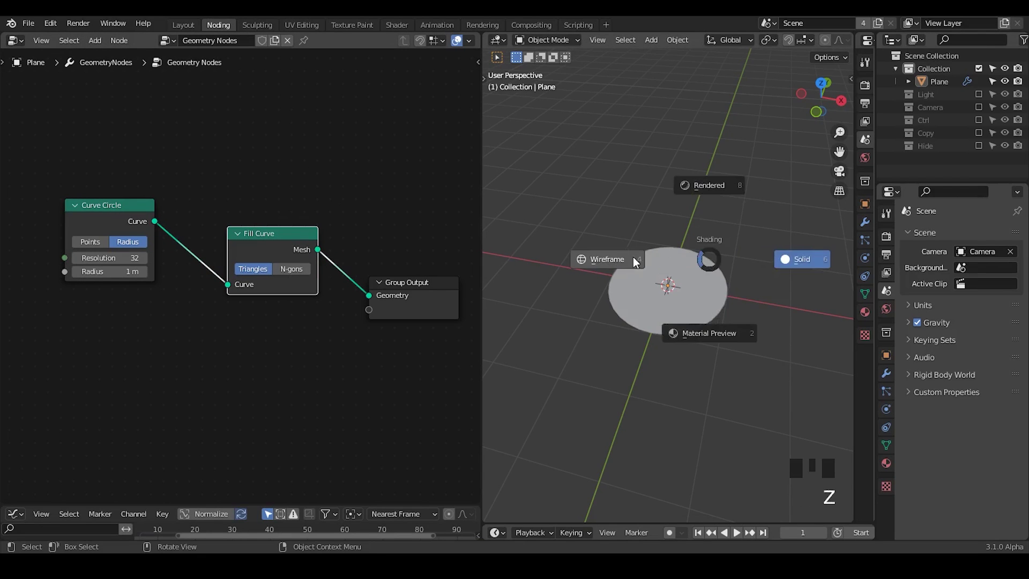
click(297, 268)
click(262, 266)
click(292, 273)
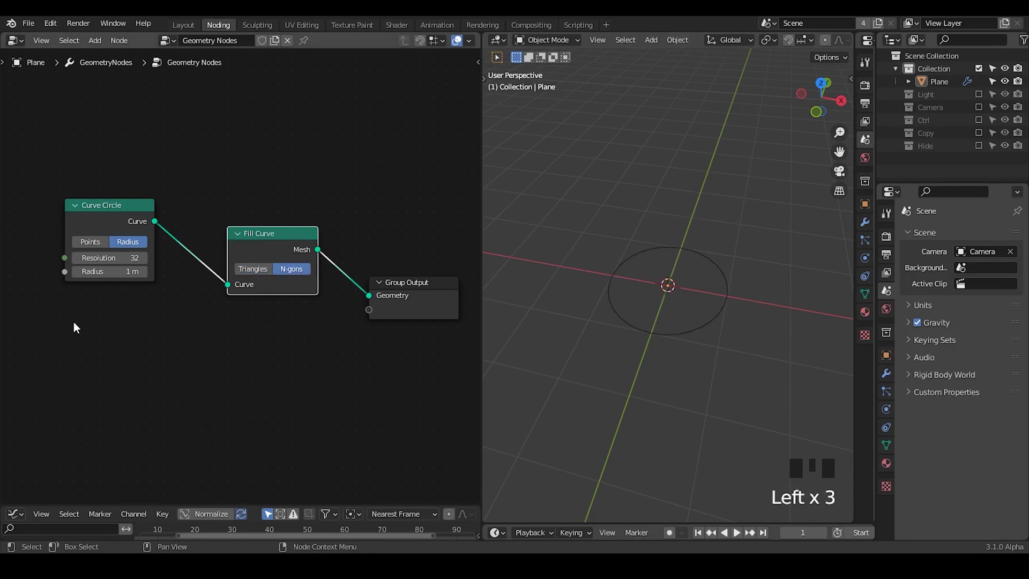
- Insert a Join Geometry node on the link between Curve Circle and Fill Curve
key(ctrl+a)
text(join)
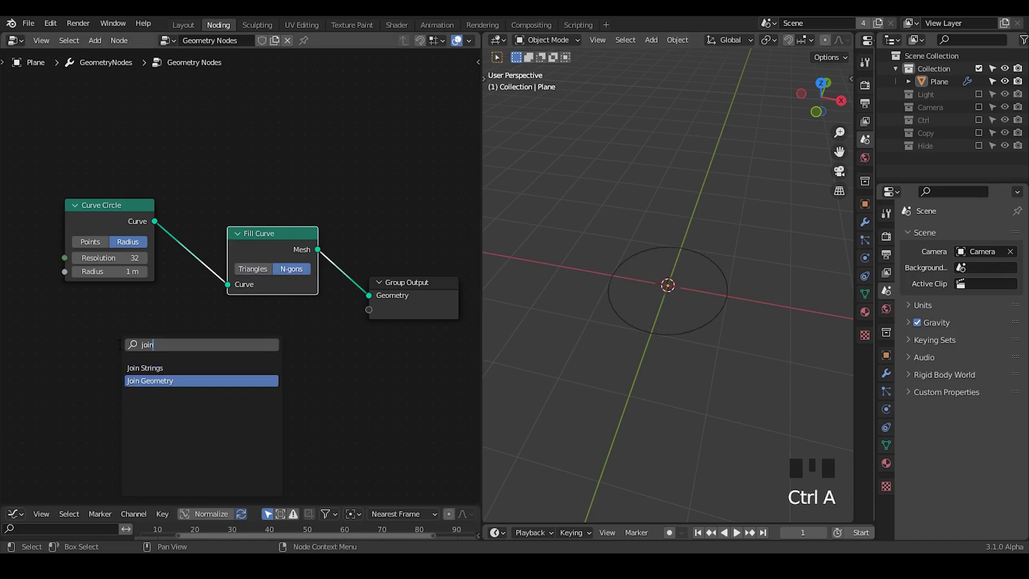
key(Return)
click(96, 228)
middle_drag(163, 304, 261, 295)
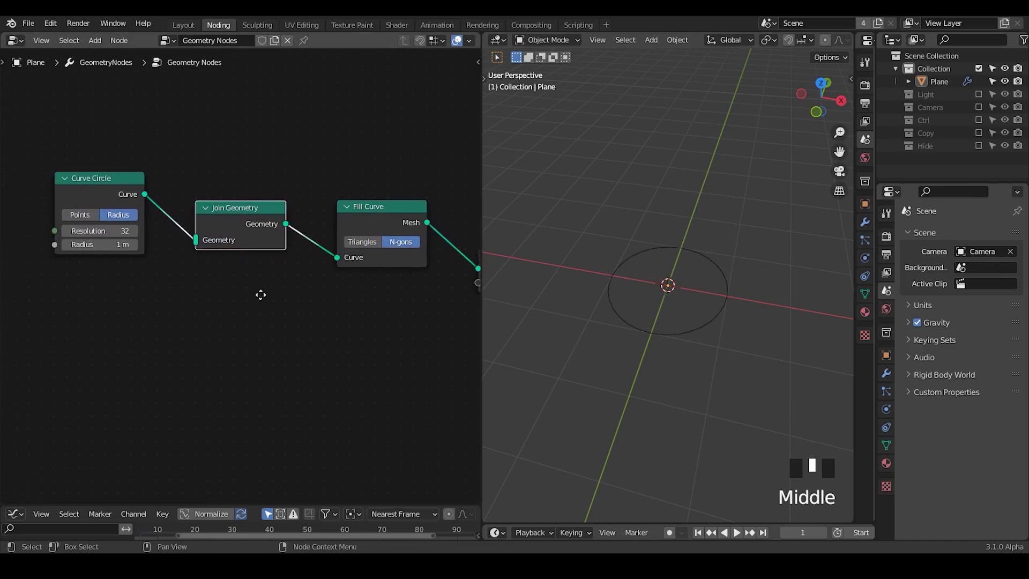
- Duplicate the Curve Circle with a 0.62 m radius and connect it to Join Geometry
click(110, 188)
key(shift+d)
click(140, 304)
drag(143, 301, 194, 243)
key(z)
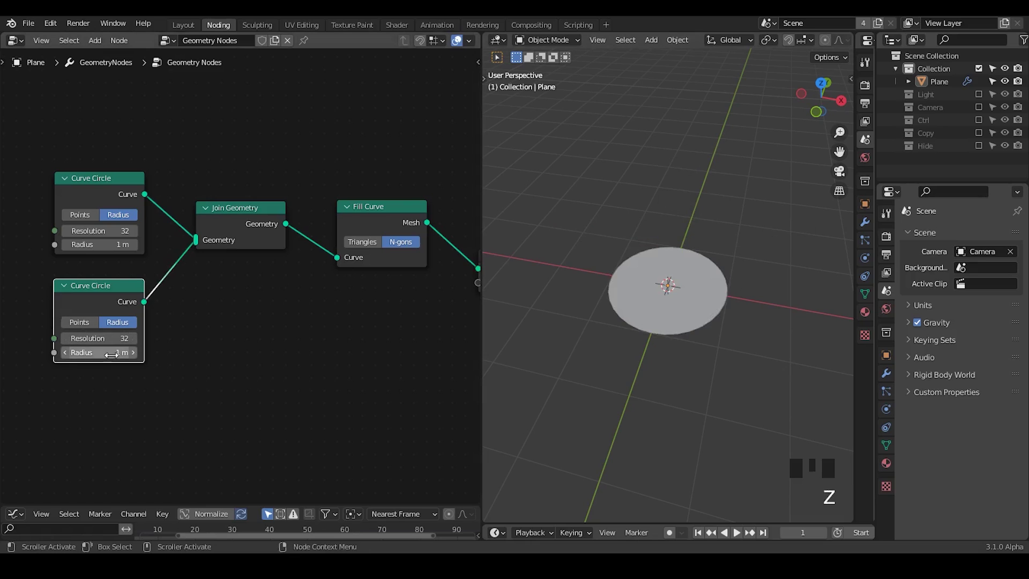
shift+drag(115, 353, 80, 352)
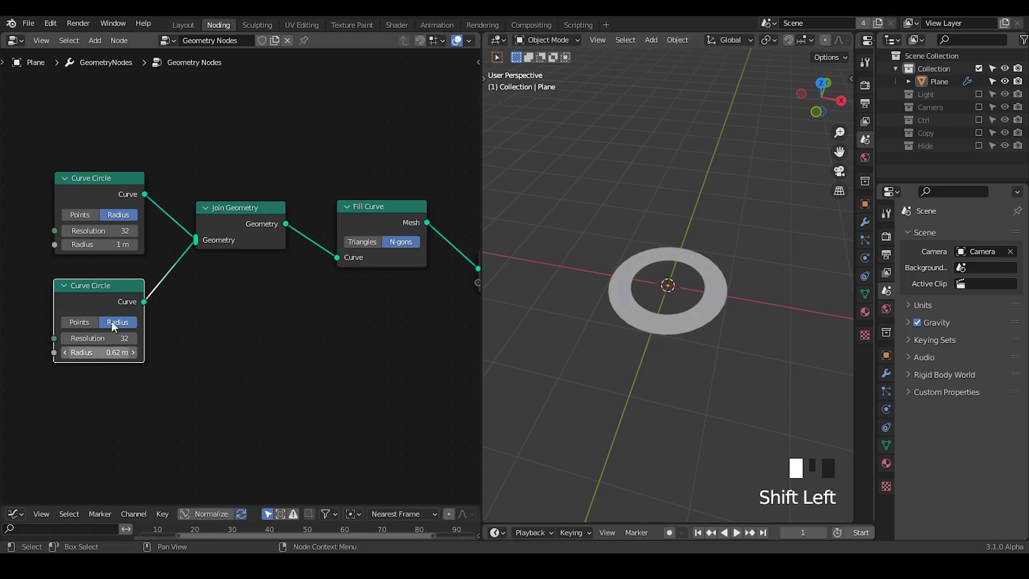
mouse_move(689, 273)
middle_down()
mouse_move(682, 300)
mouse_move(675, 275)
middle_up()
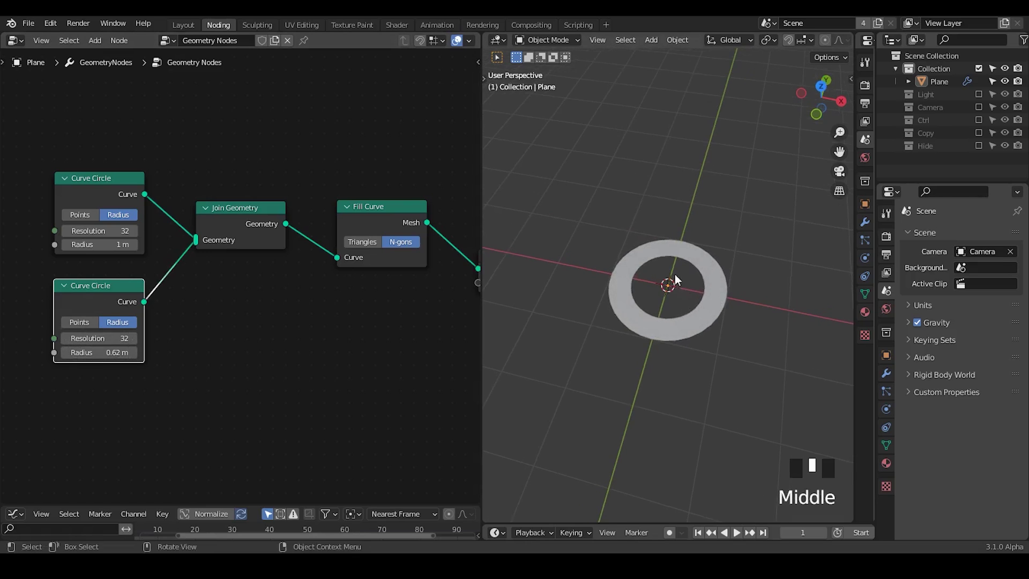
- Return to wireframe shading and set Fill Curve back to Triangles
key(z)
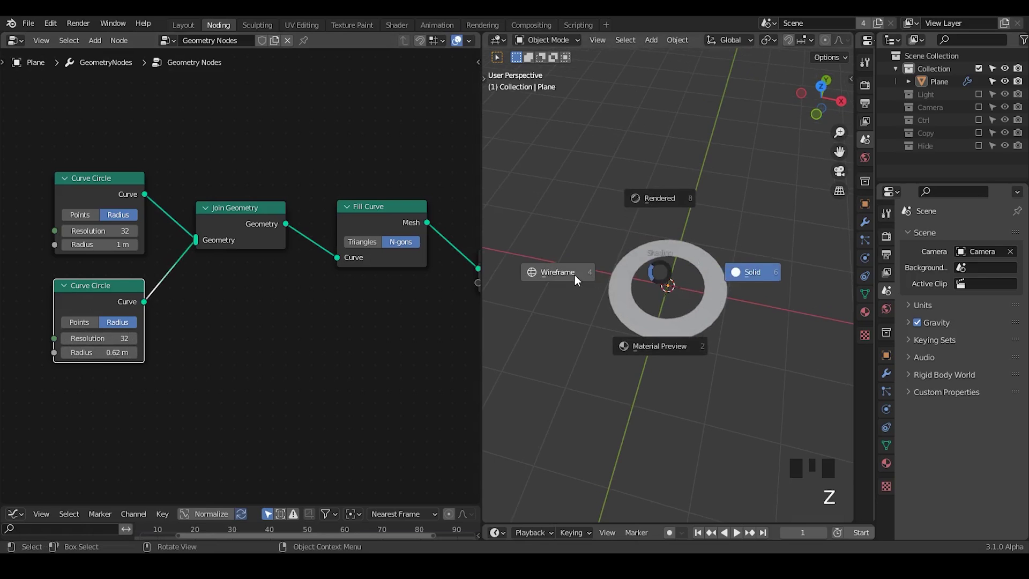
click(365, 246)
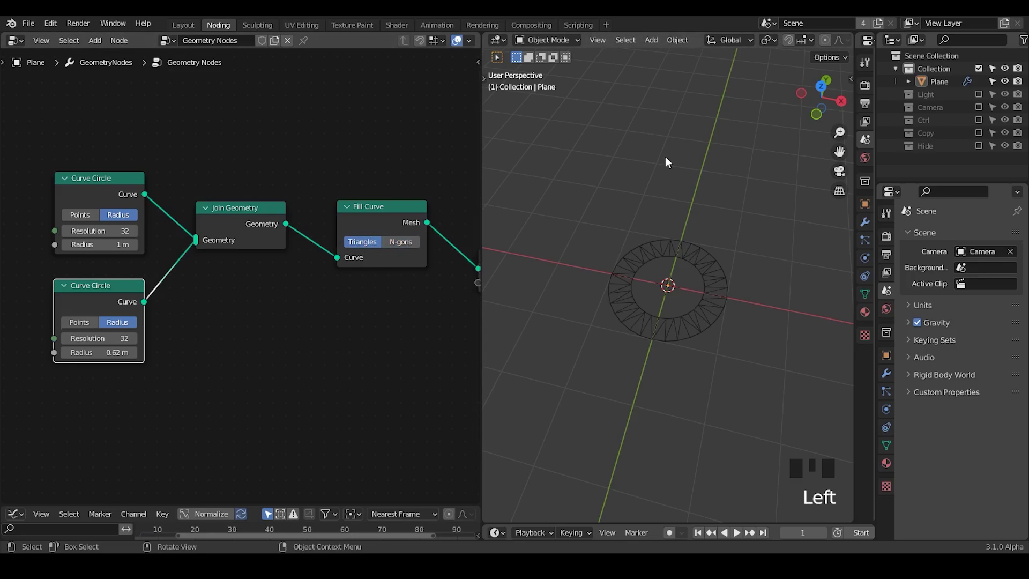
key(shift+a)
click(545, 41)
key(shift+ctrl+alt+q)
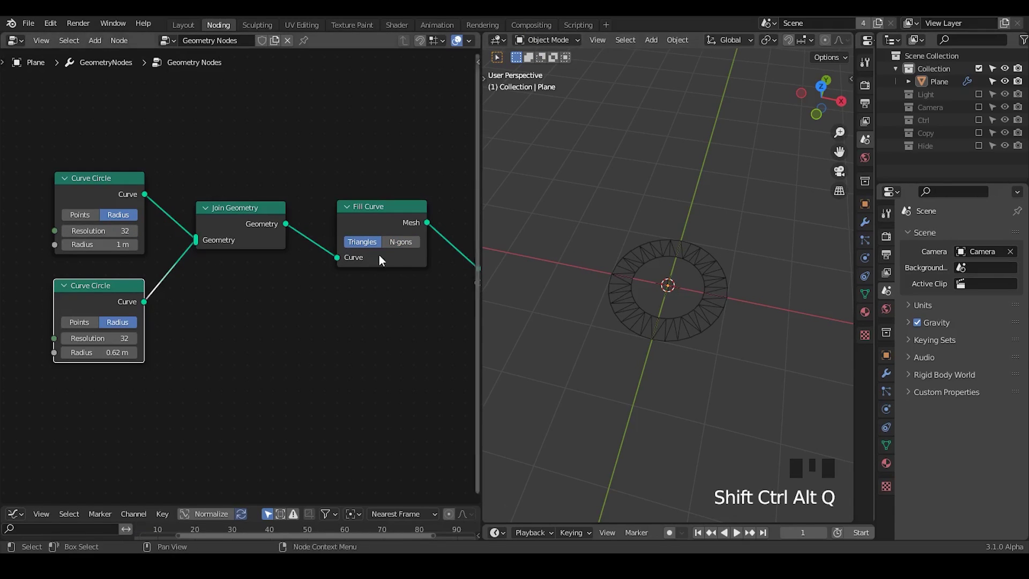
middle_drag(296, 312, 390, 243)
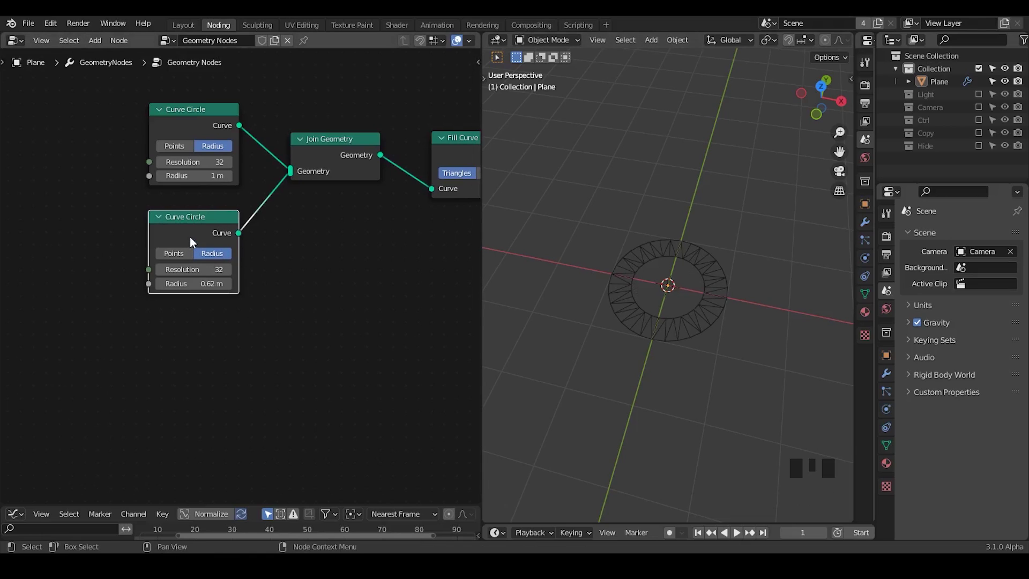
- Delete the 0.62 m Curve Circle copy and add an Instance on Points node
key(x)
key(ctrl+a)
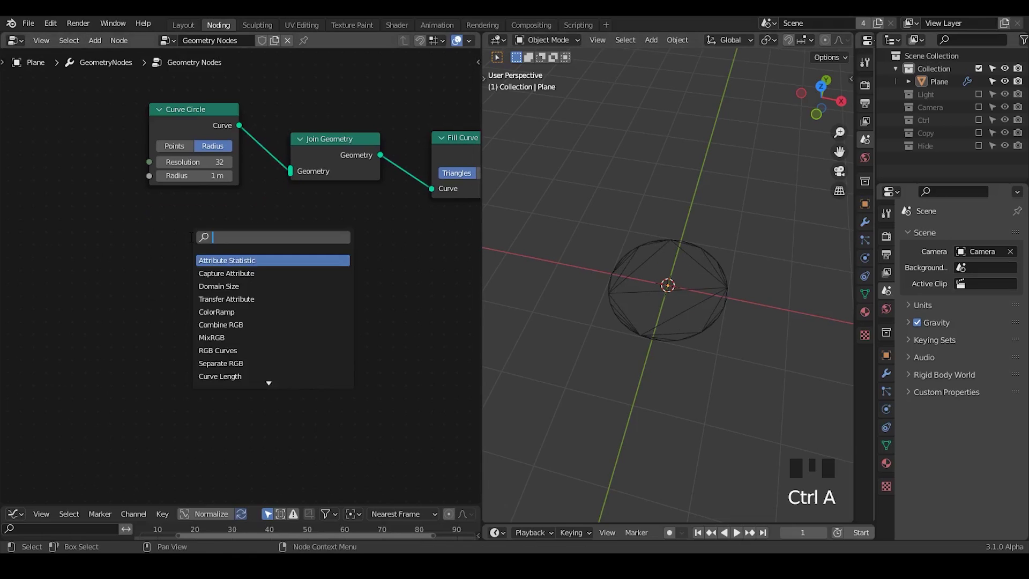
text(instance on)
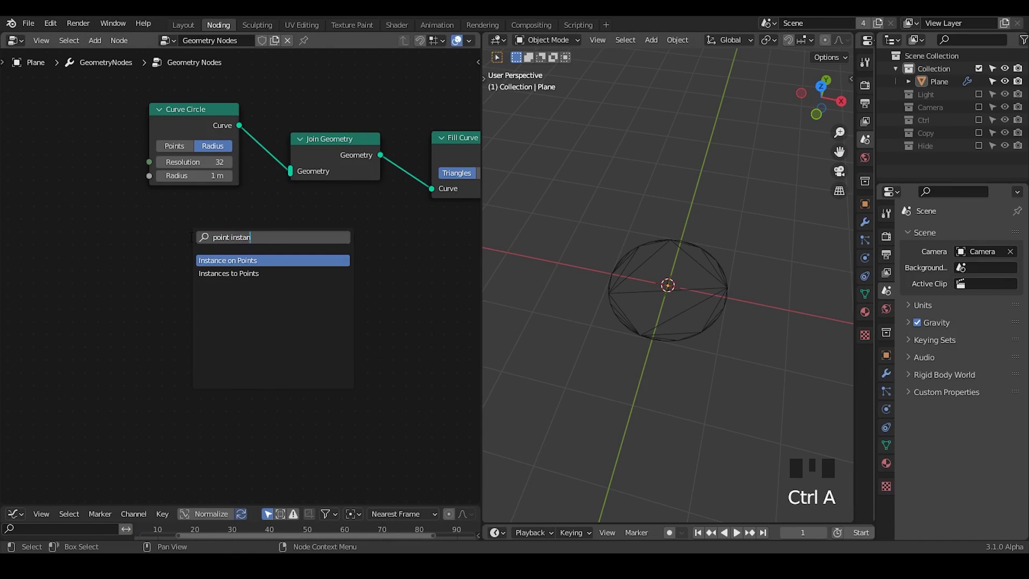
key(Return)
click(165, 227)
middle_drag(165, 264, 208, 235)
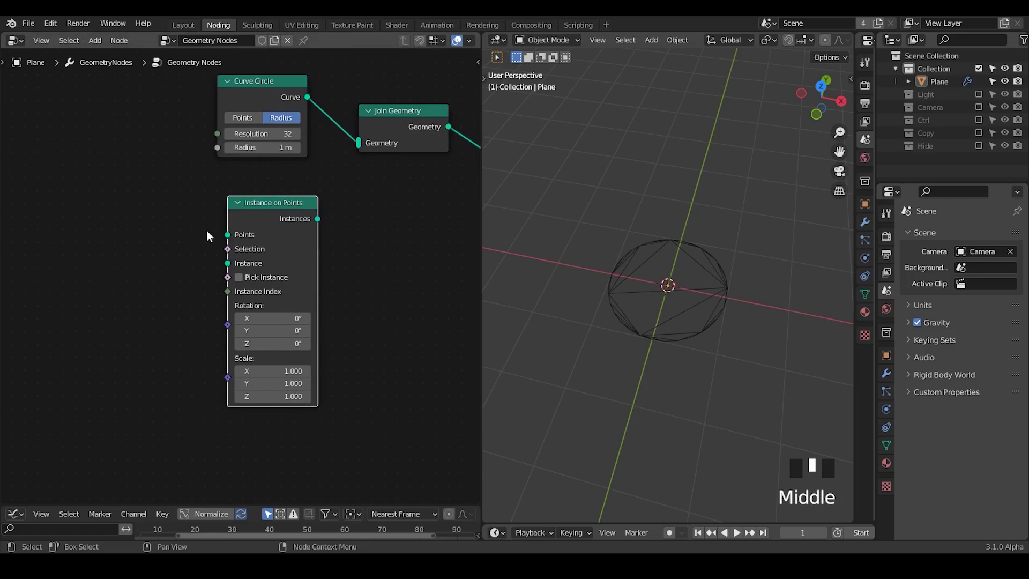
- Add a Curve Line node on the left side of the graph
key(ctrl+a)
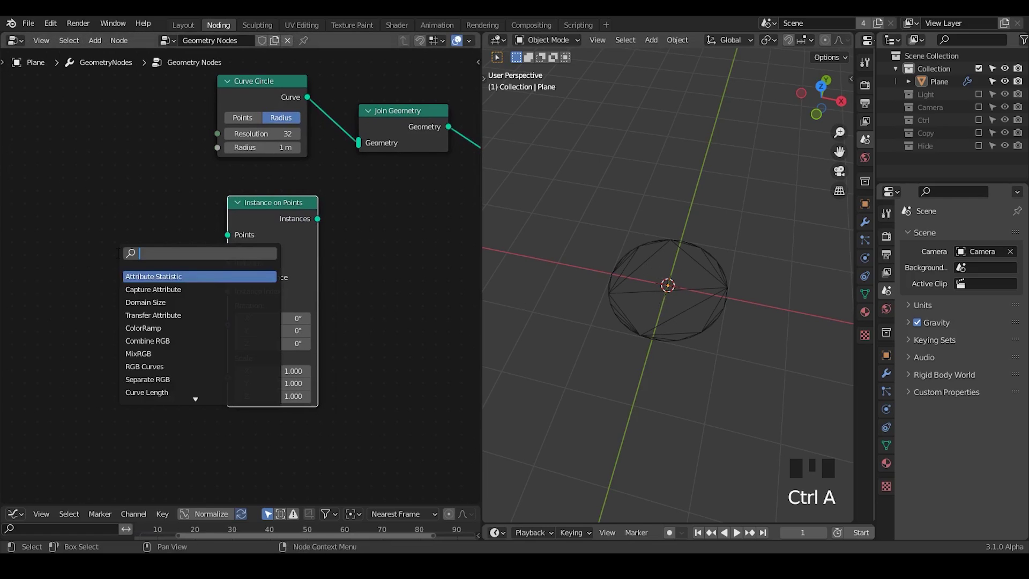
text(curve line)
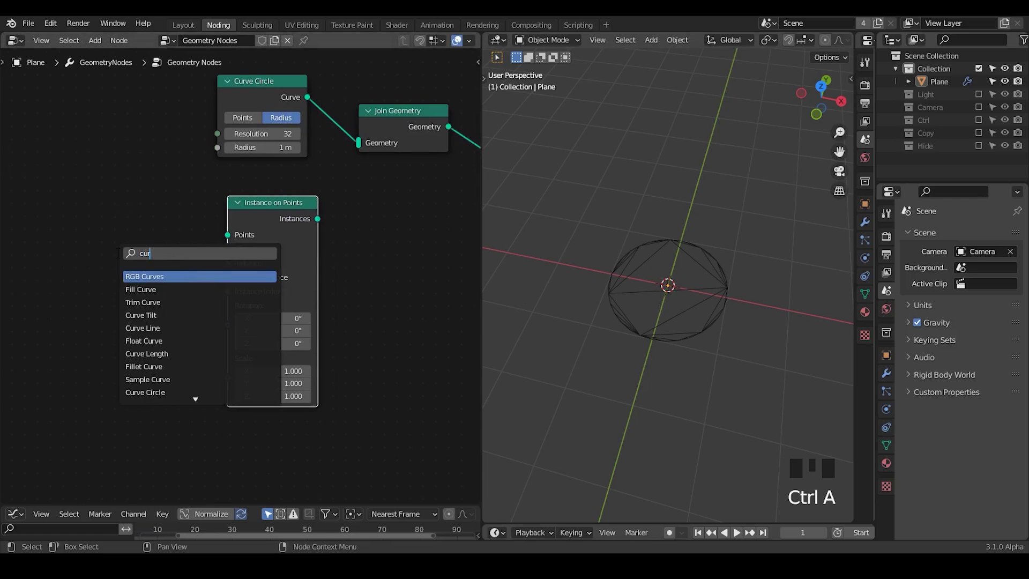
key(Return)
click(56, 254)
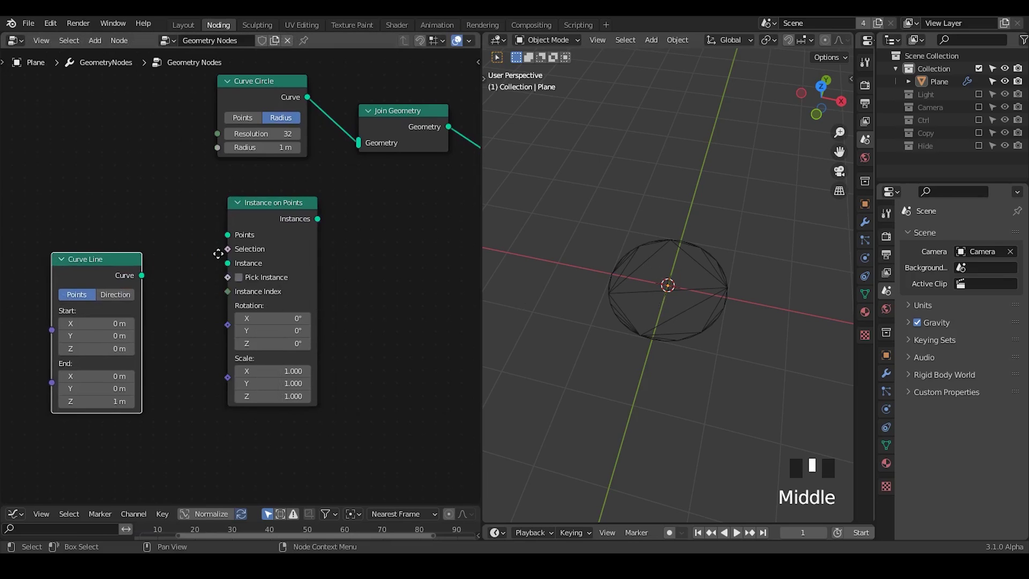
middle_drag(59, 252, 201, 239)
drag(214, 252, 117, 220)
- Add a Resample Curve with Count 1, fed by the Curve Line
key(ctrl+a)
text(res)
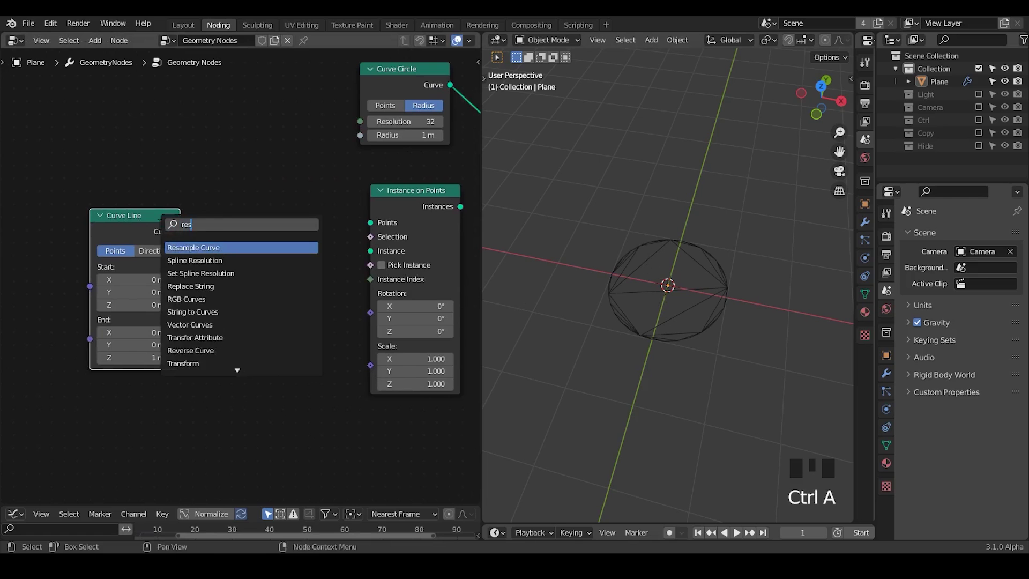
text(amp)
key(Return)
click(256, 323)
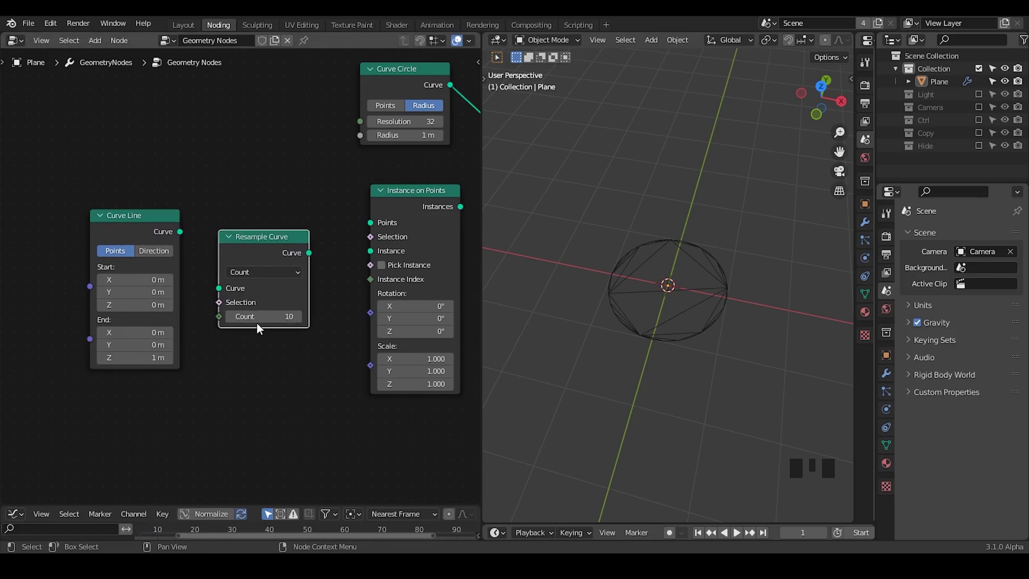
click(258, 317)
mouse_move(172, 240)
mouse_down()
mouse_move(152, 274)
mouse_move(163, 266)
mouse_move(219, 288)
mouse_up()
click(303, 256)
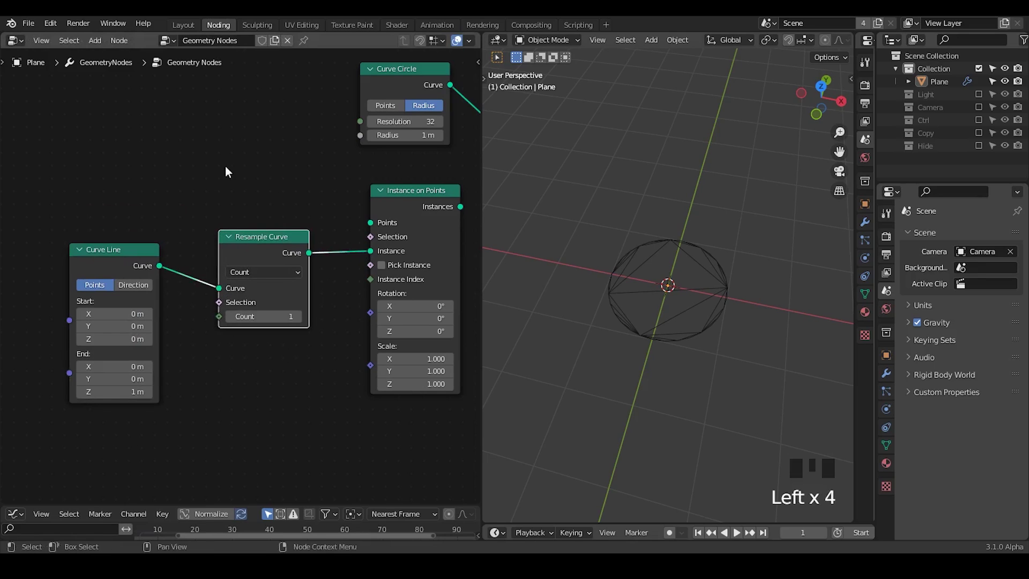
- Add a Mesh Line feeding Instance on Points' Points, and link Instances to Join Geometry
key(ctrl+a)
text(mesh line)
key(Return)
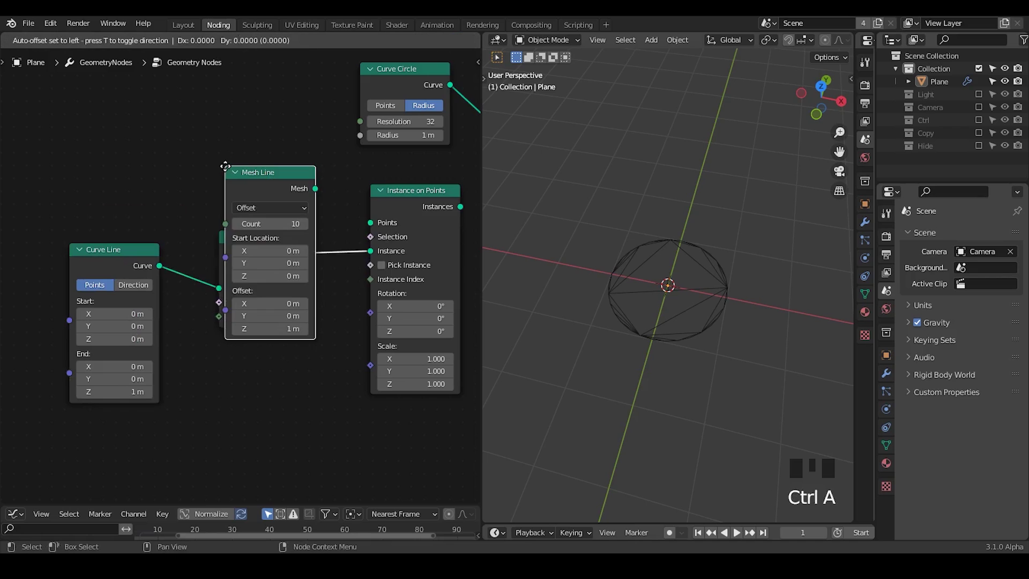
click(11, 128)
middle_drag(140, 205, 102, 188)
drag(63, 138, 352, 314)
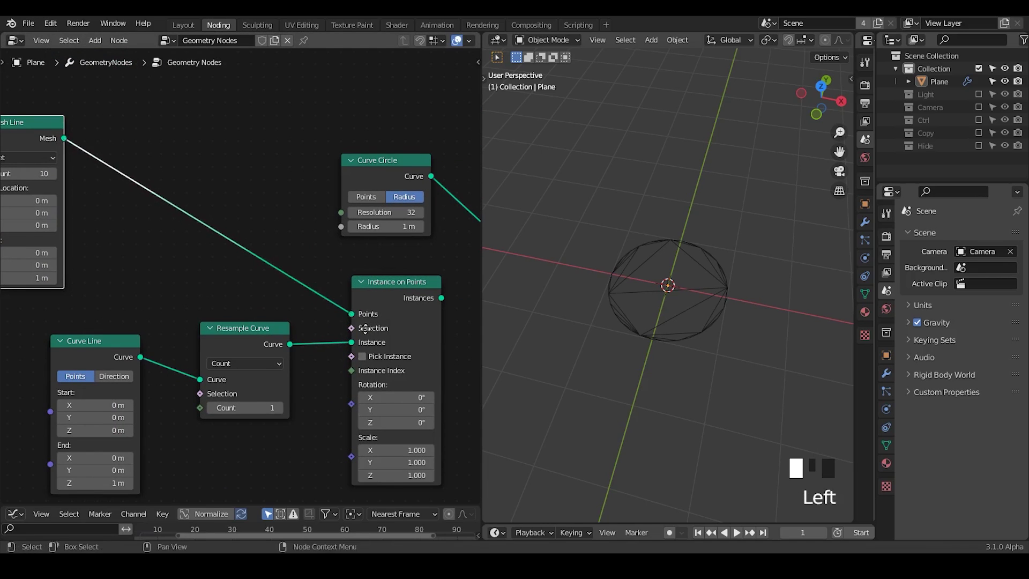
middle_drag(438, 306, 396, 265)
drag(399, 257, 437, 181)
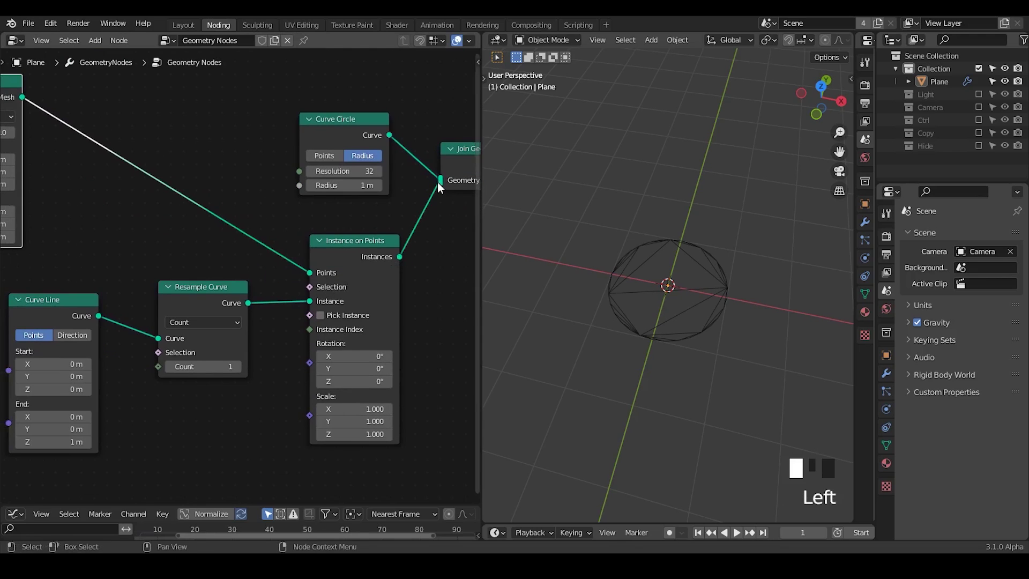
middle_drag(271, 227, 252, 189)
ctrl+middle_drag(366, 189, 388, 250)
- Insert a Realize Instances node on the Instances link to Join Geometry
key(ctrl+a)
text(realize)
key(Return)
click(371, 211)
- Insert a Set Position node on the Mesh Line link
mouse_move(684, 307)
ctrl+middle_down()
mouse_move(677, 329)
mouse_move(674, 287)
mouse_move(685, 313)
ctrl+middle_up()
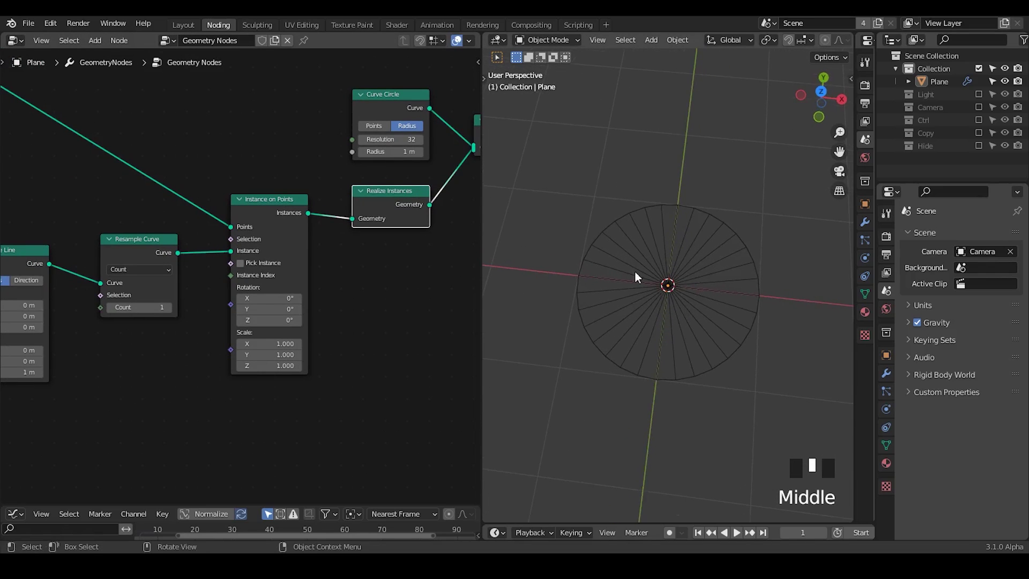
middle_drag(160, 206, 374, 257)
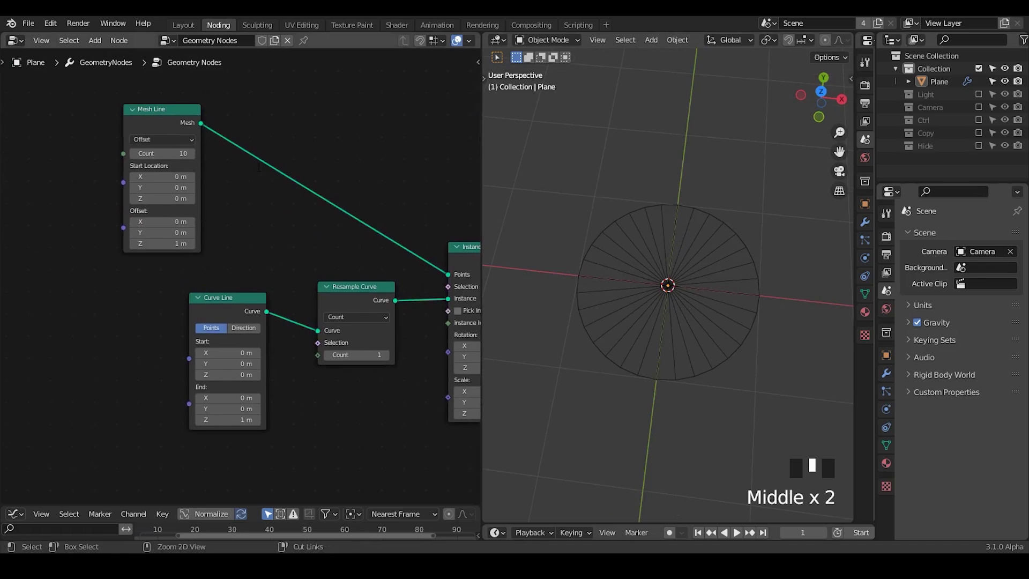
key(ctrl+a)
text(set position)
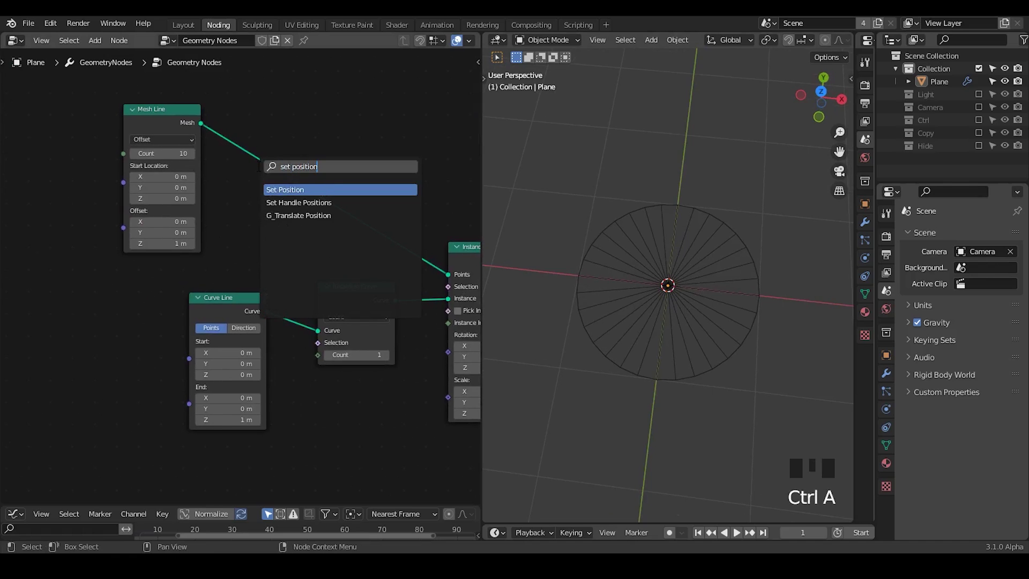
key(Return)
click(307, 135)
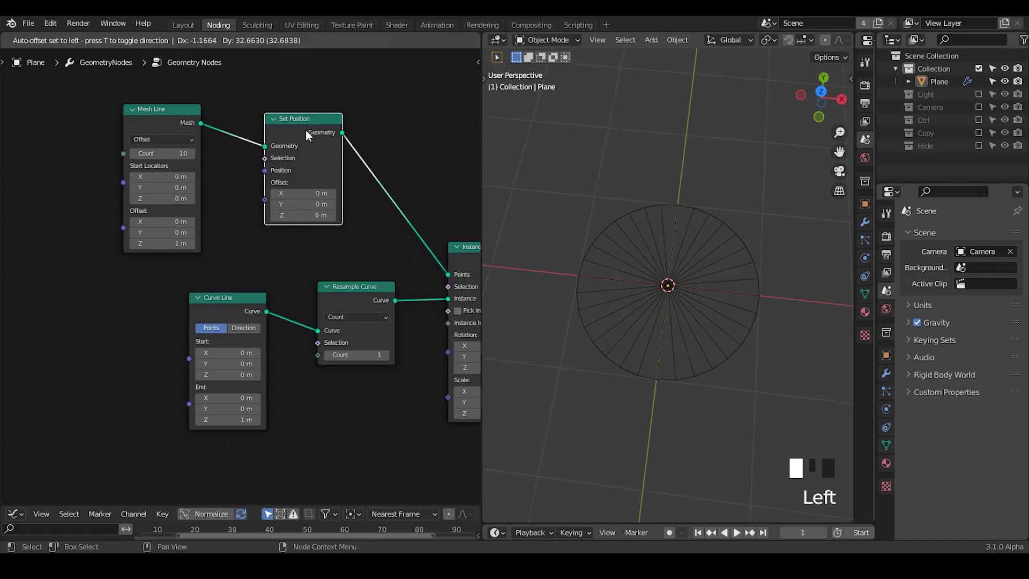
- Add a G_Randomness group with Avg 0, its Vector driving Set Position's Position
key(ctrl+a)
text(random)
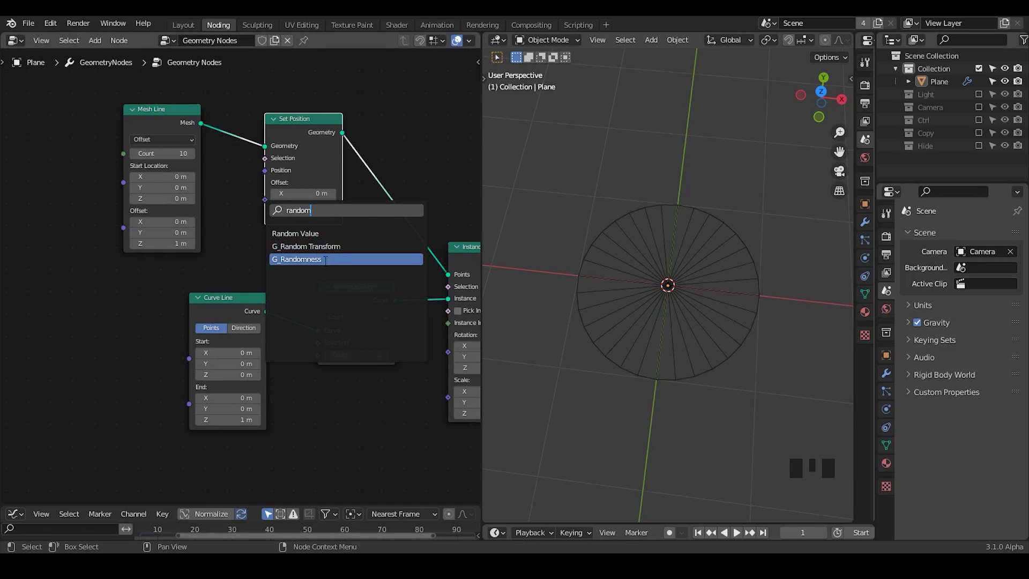
click(325, 260)
click(72, 308)
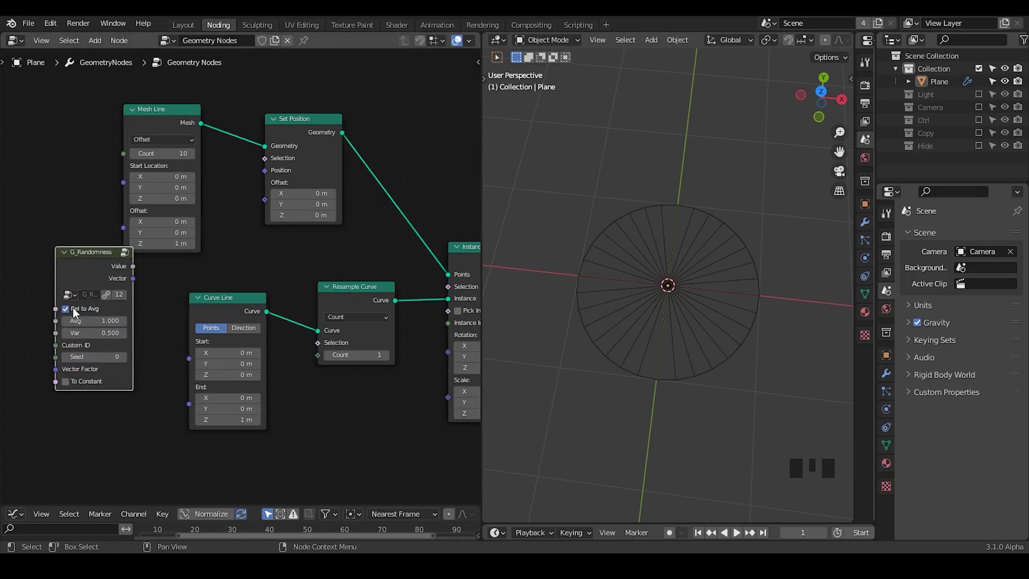
double_click(92, 320)
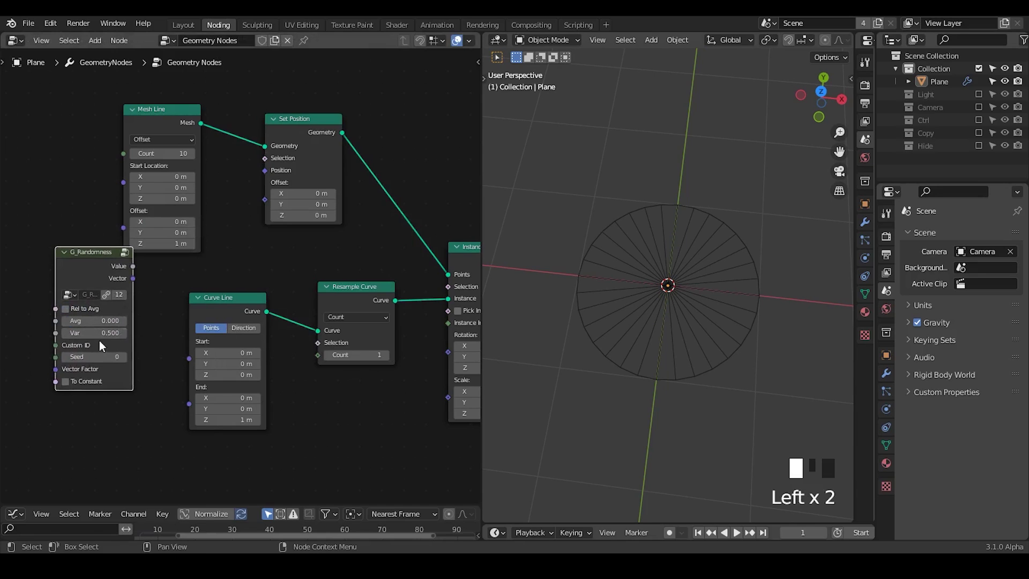
drag(133, 279, 275, 169)
drag(106, 263, 190, 212)
- Raise the randomness Var to 0.800 and the Mesh Line Count to 88
click(726, 281)
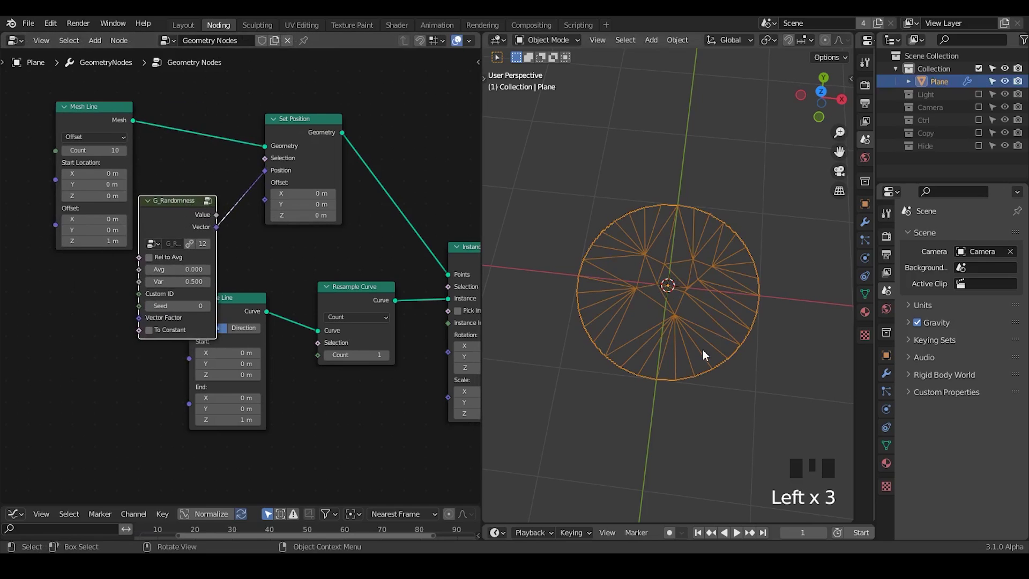
mouse_move(702, 348)
middle_down()
mouse_move(708, 323)
mouse_move(709, 331)
middle_up()
mouse_move(175, 282)
mouse_down()
mouse_move(196, 282)
mouse_move(187, 282)
mouse_up()
drag(94, 150, 141, 150)
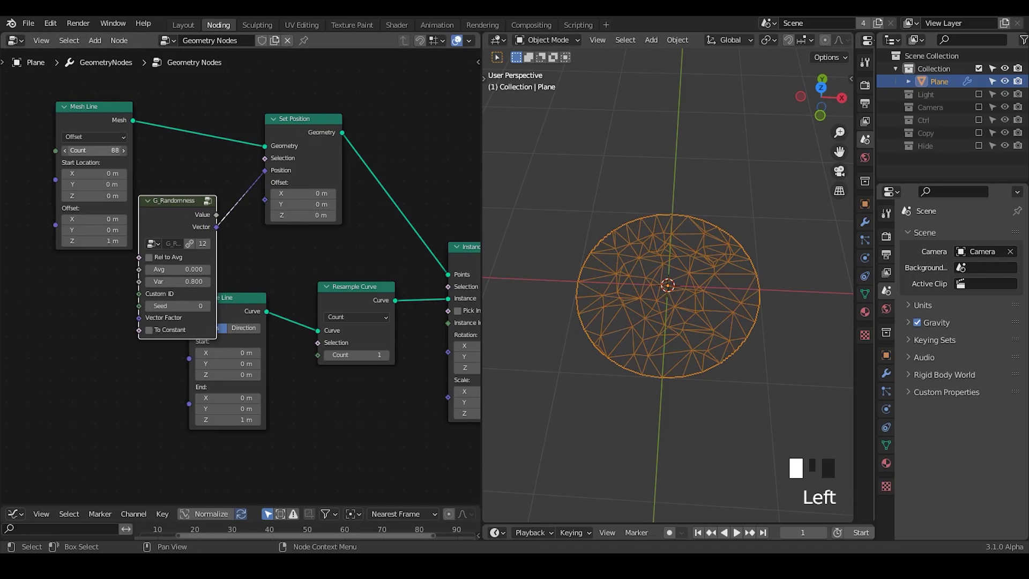
middle_drag(668, 291, 673, 319)
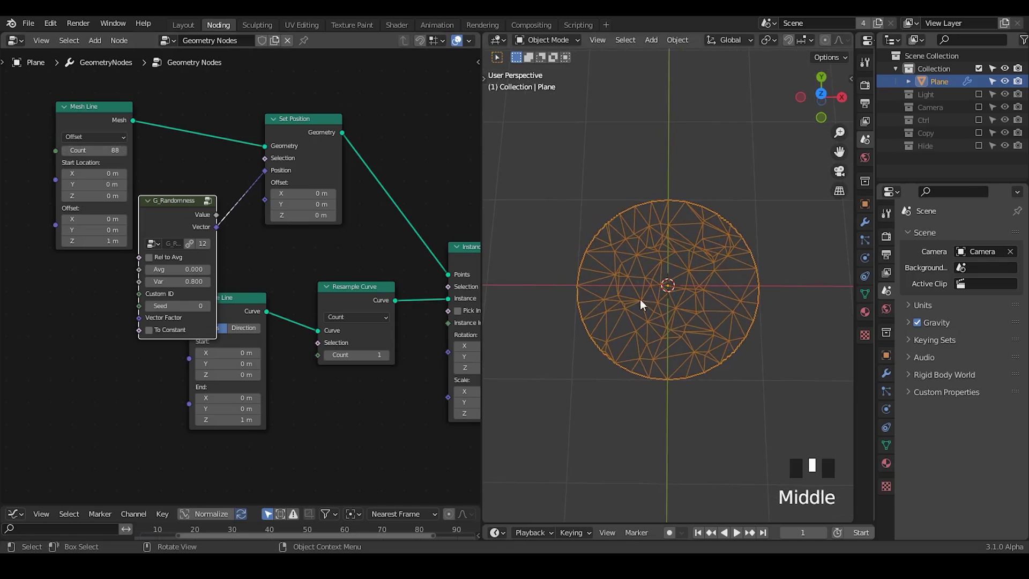
drag(159, 214, 159, 166)
middle_drag(409, 326, 119, 268)
middle_drag(333, 253, 192, 284)
middle_drag(365, 228, 179, 211)
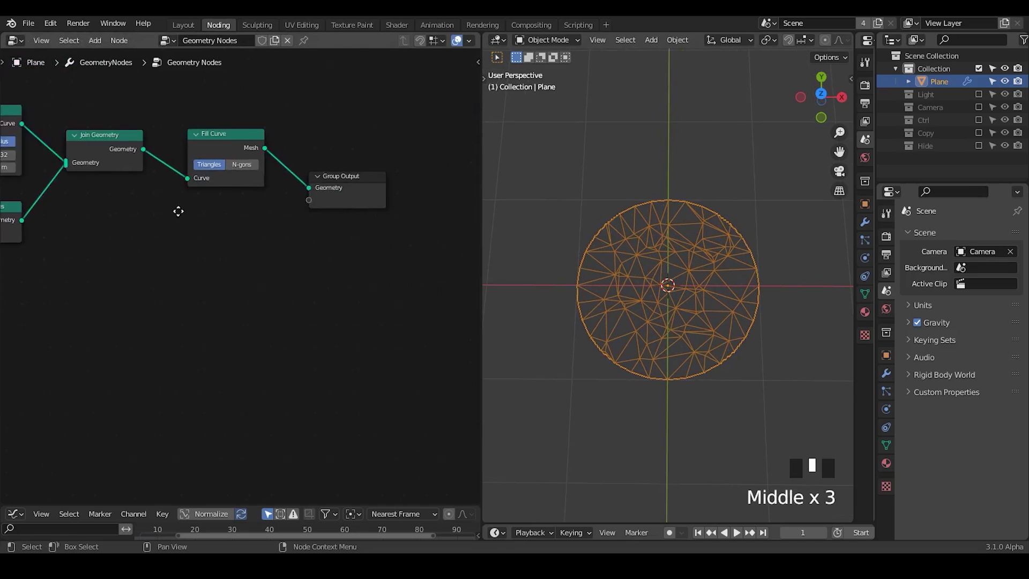
- Insert a Dual Mesh node before Group Output with Keep Boundaries ticked
drag(330, 199, 377, 189)
key(ctrl+a)
text(dual)
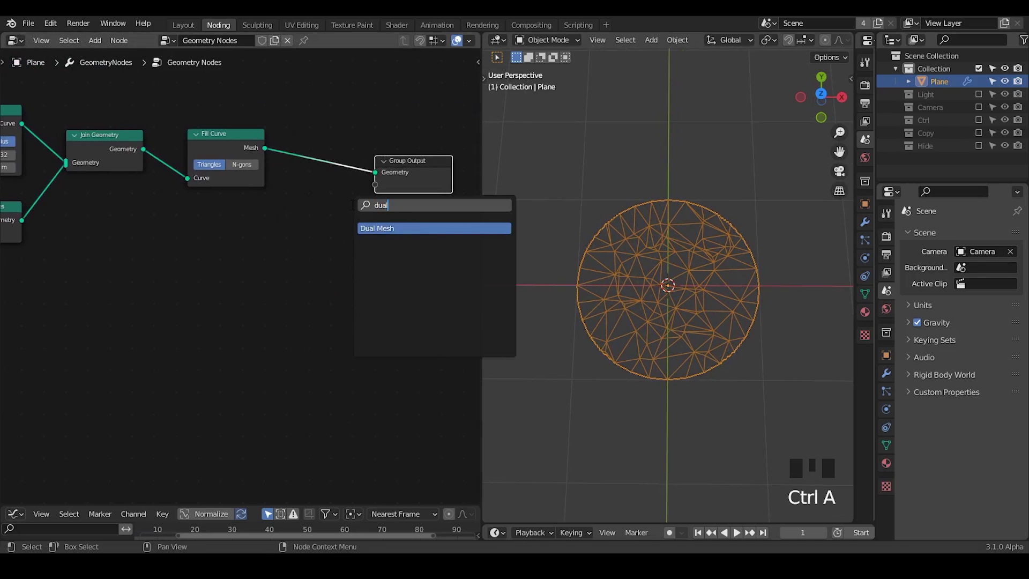
text( me)
key(Return)
click(311, 165)
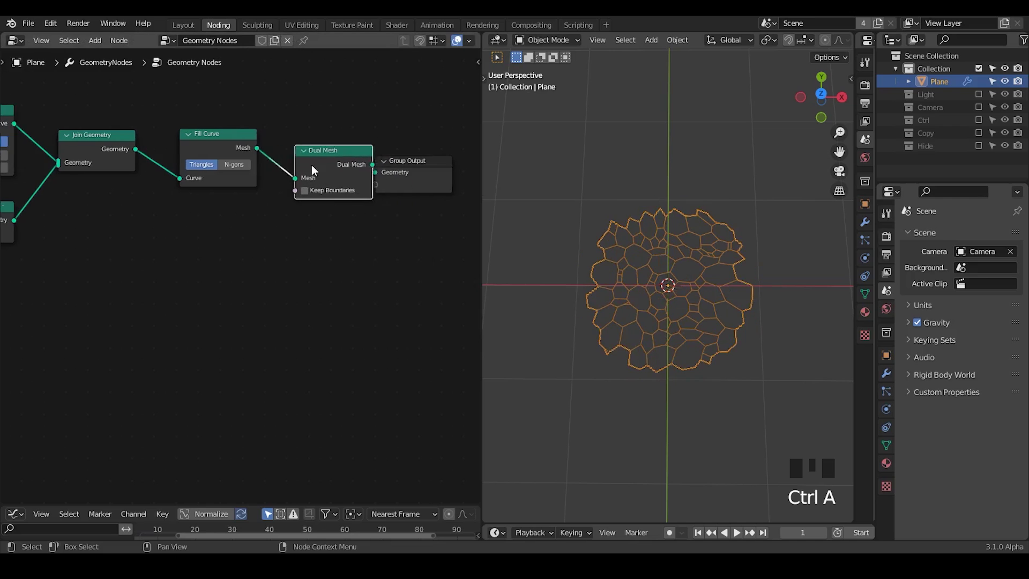
click(264, 191)
ctrl+middle_drag(709, 300, 614, 256)
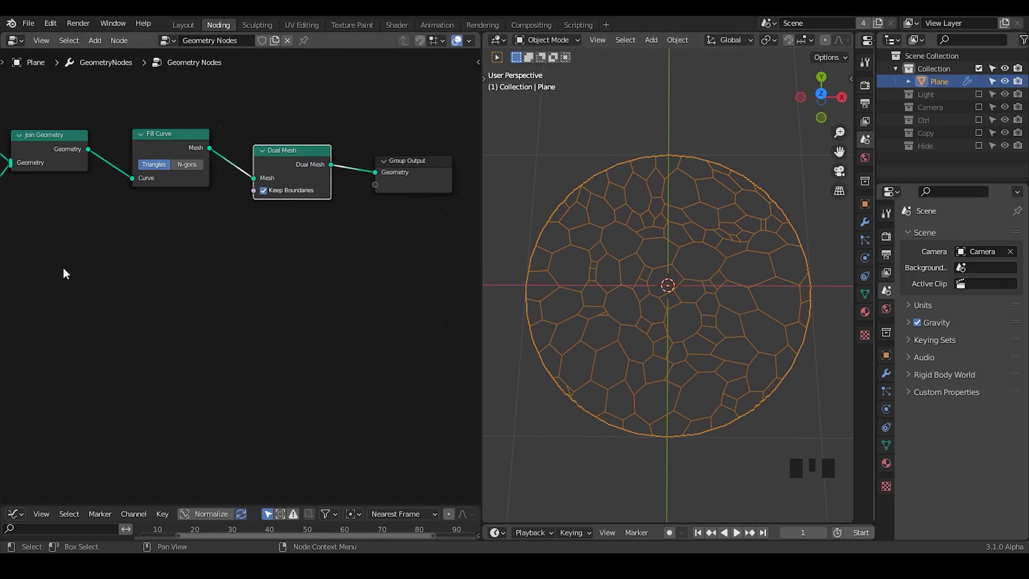
- Shift the Mesh Line, Set Position and G_Randomness nodes right, step Seed to 6, tweak Var
middle_drag(63, 274, 30, 156)
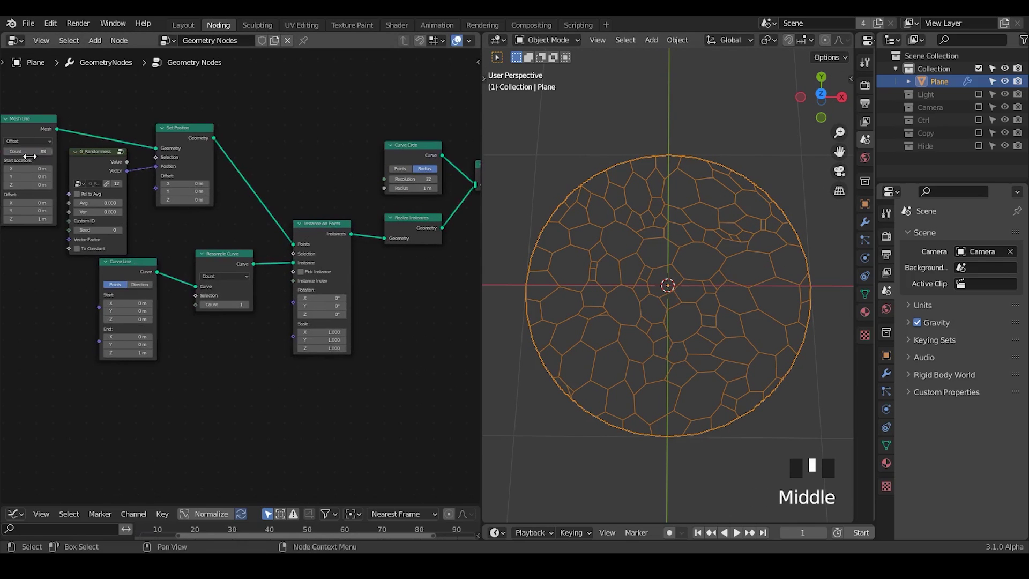
drag(196, 97, 56, 165)
key(g)
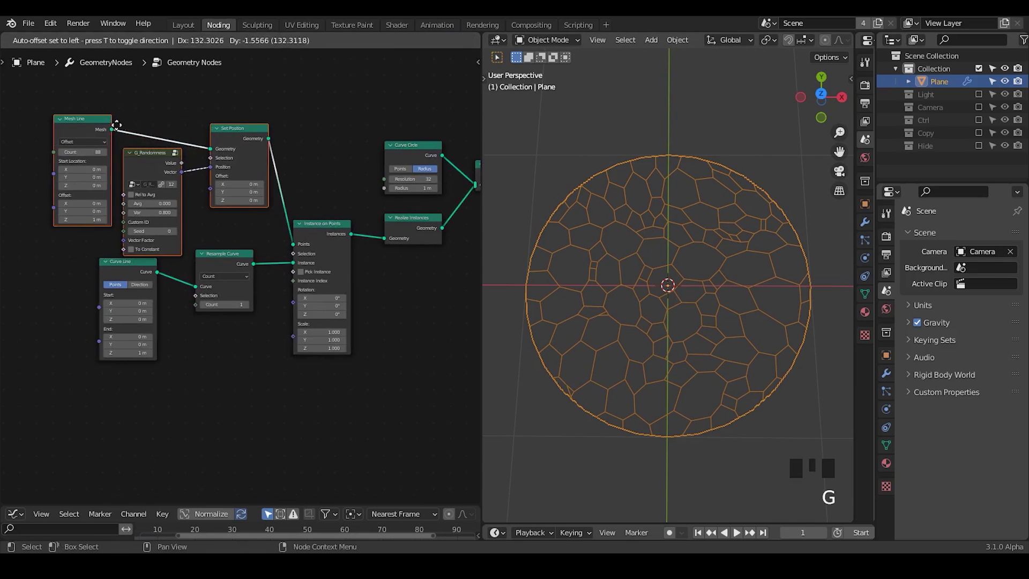
click(109, 165)
click(193, 234)
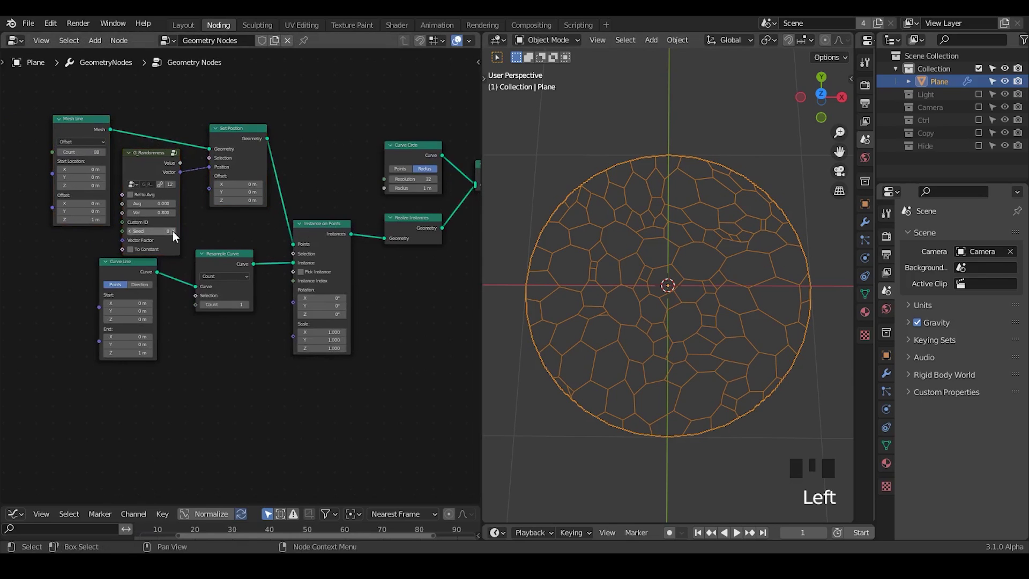
click(173, 232)
click(173, 231)
click(173, 231)
click(172, 232)
click(172, 232)
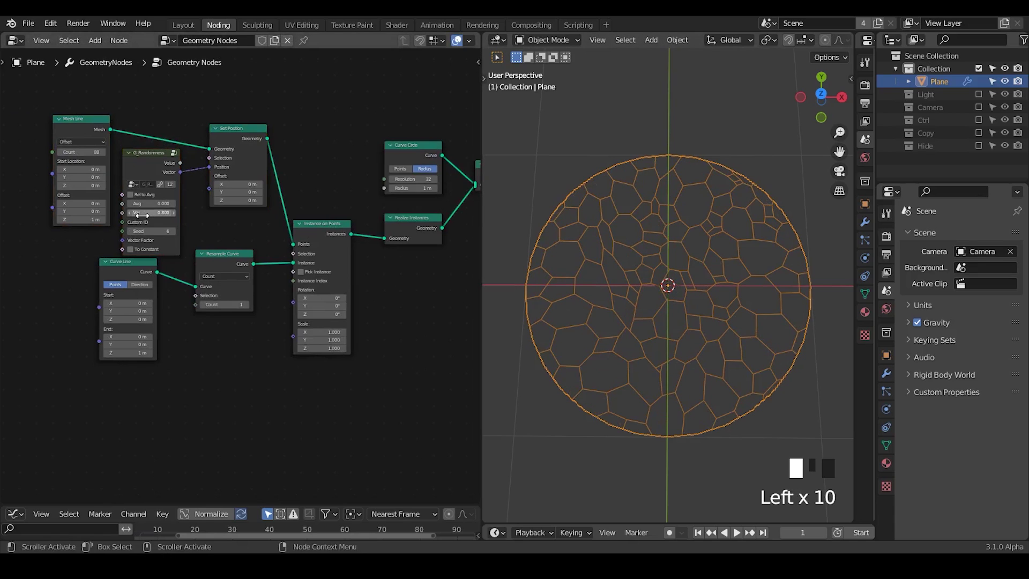
drag(150, 212, 156, 213)
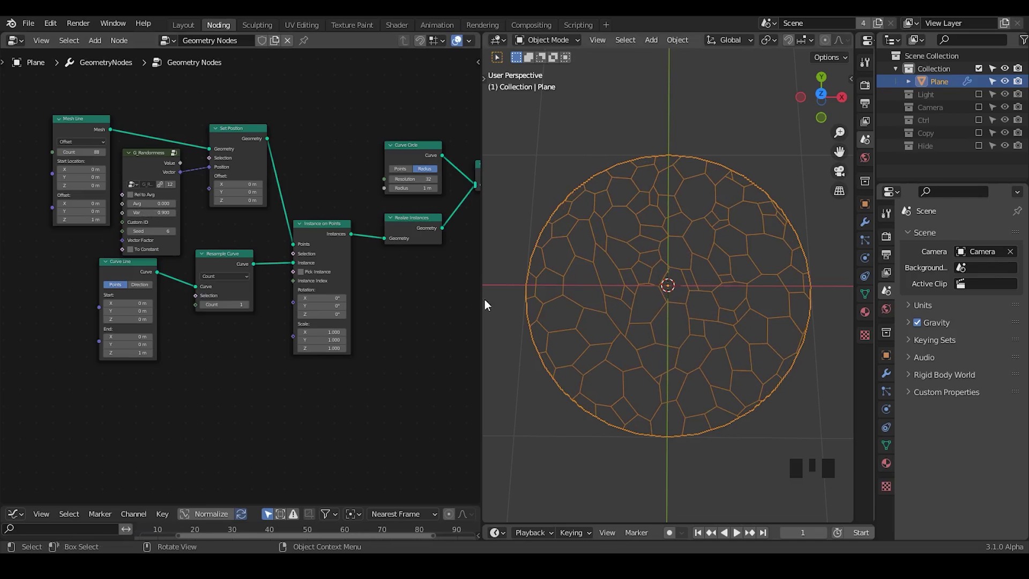
- Move Group Output further right to make room at the end of the tree
key(shift+ctrl+alt+q)
middle_drag(408, 304, 655, 224)
drag(279, 197, 471, 188)
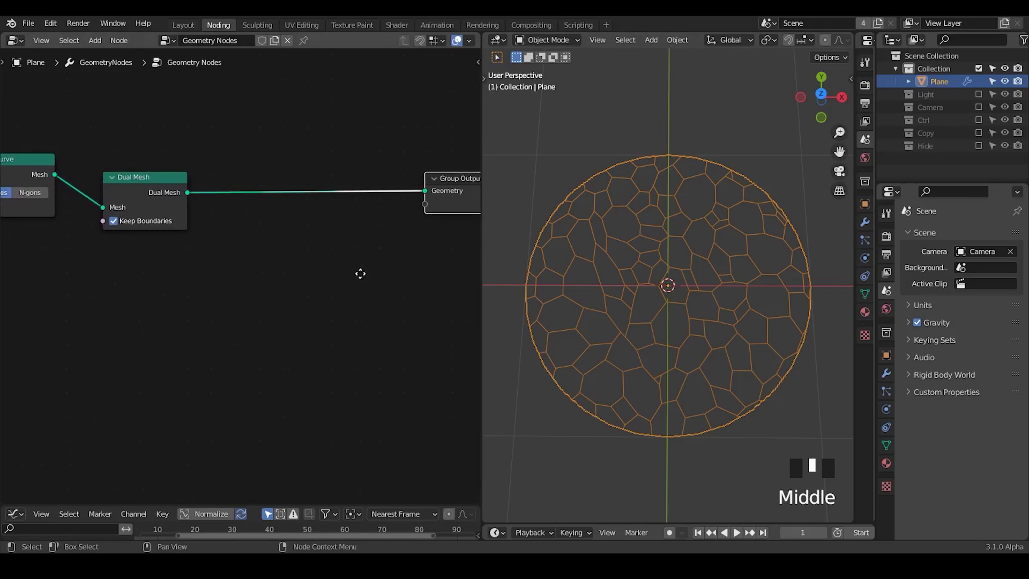
middle_drag(359, 273, 262, 277)
drag(340, 209, 406, 200)
middle_drag(259, 247, 289, 247)
- Add a G_Attribute Mesh group after Dual Mesh and enable its Split Edge option
key(ctrl+a)
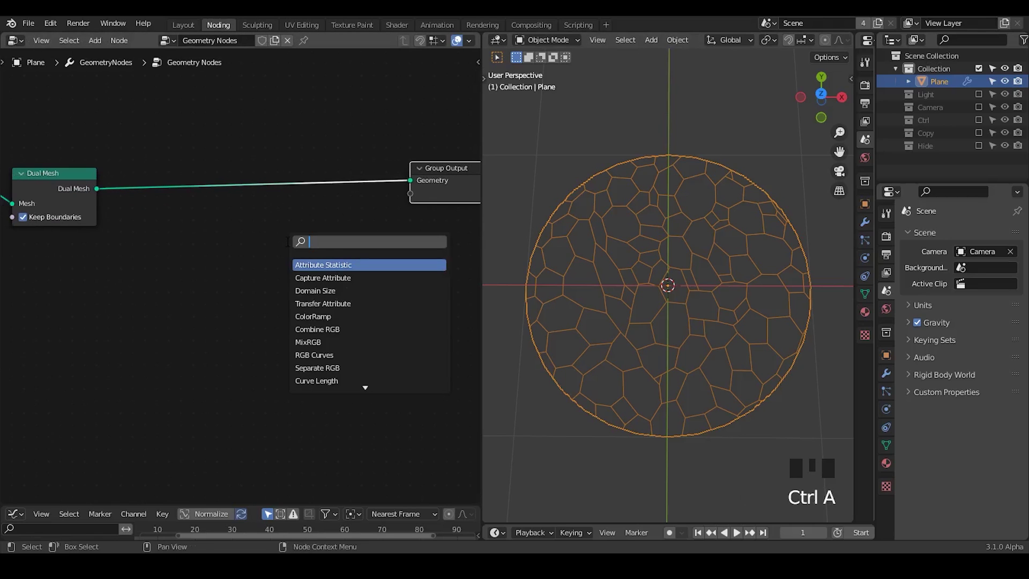
text(attribute mesh)
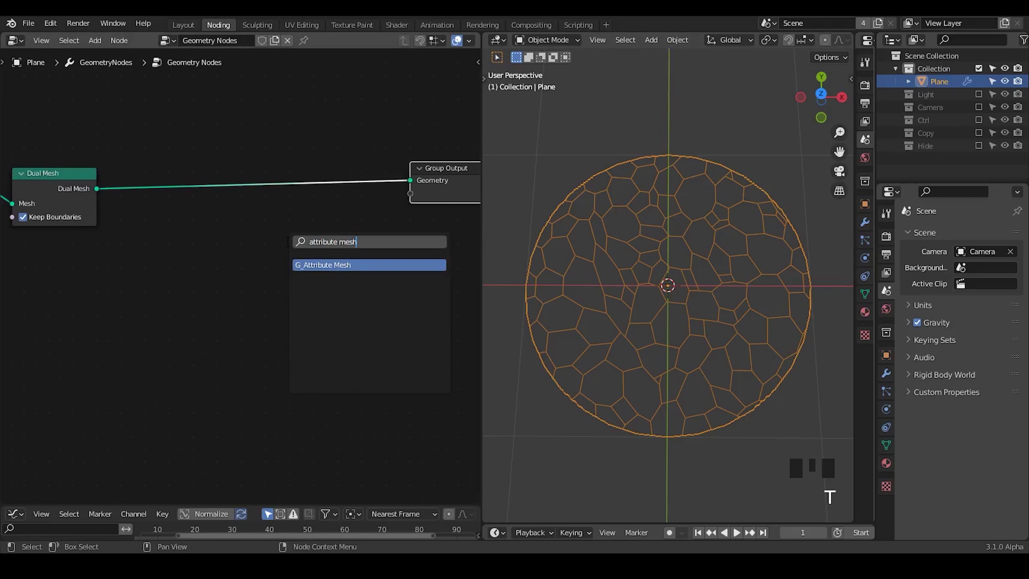
click(342, 265)
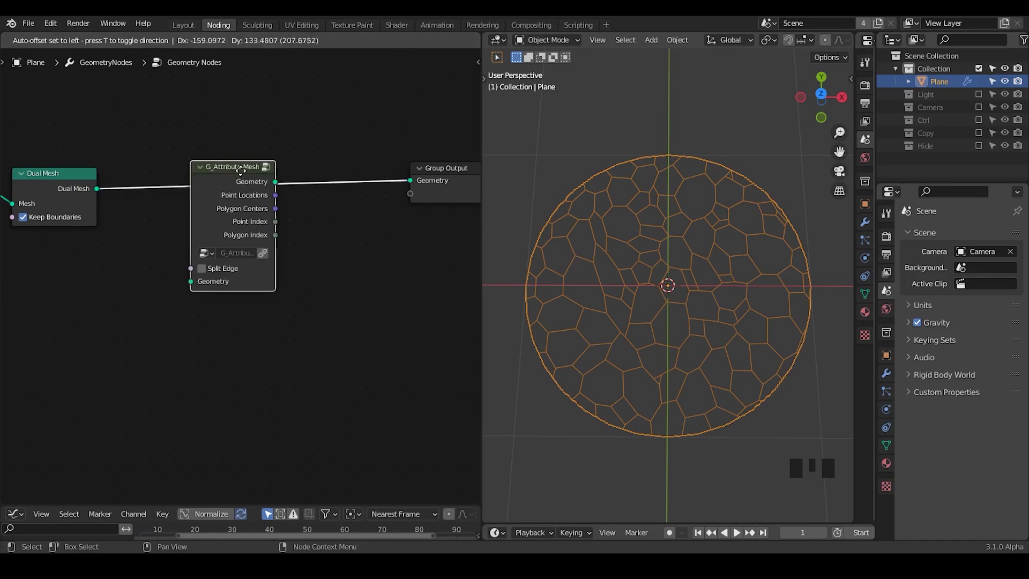
click(181, 230)
click(179, 228)
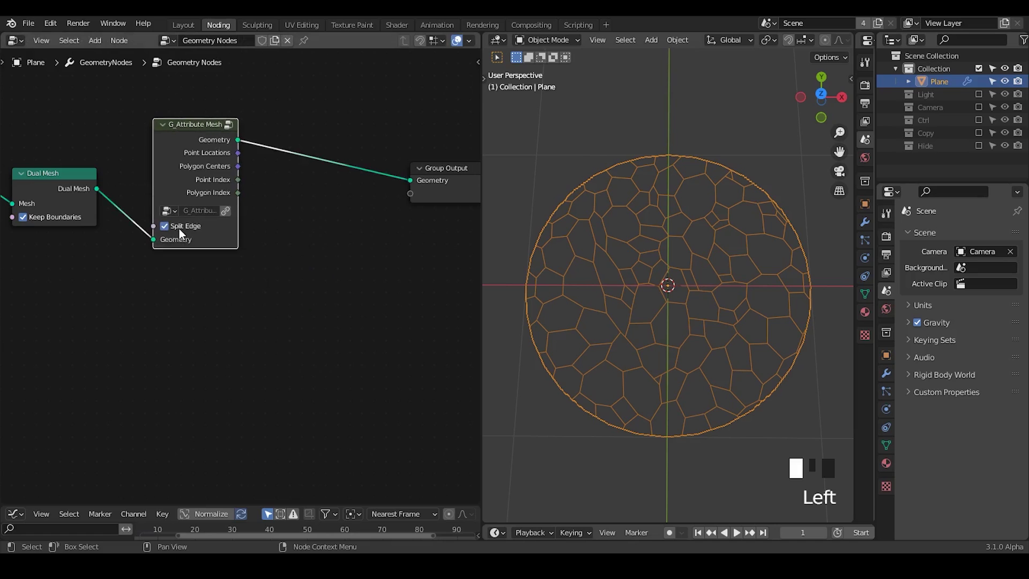
drag(179, 229, 168, 231)
middle_drag(413, 314, 369, 300)
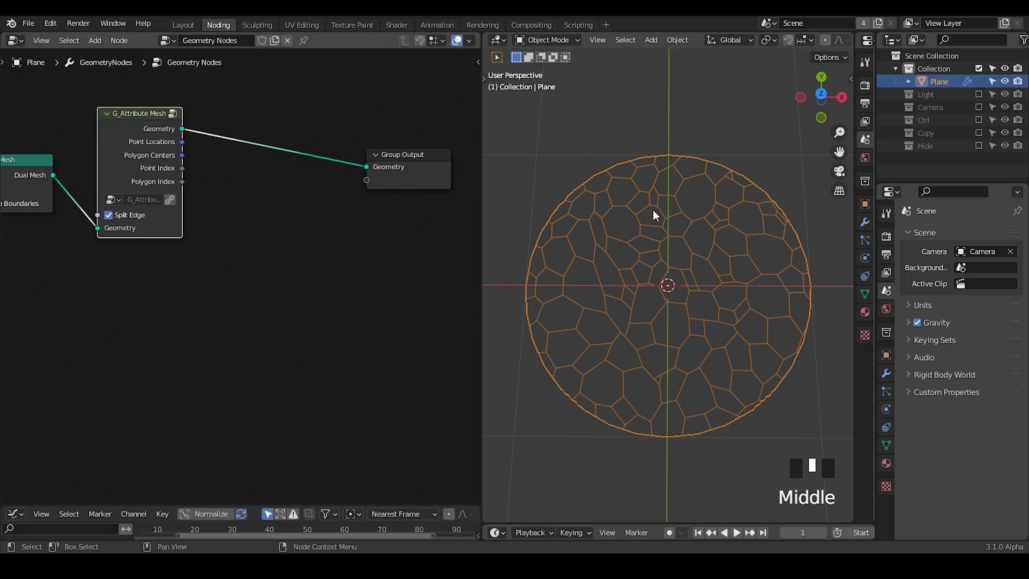
drag(375, 155, 479, 153)
- Insert a Set Position node before Group Output and add a MixRGB node below it
key(ctrl+a)
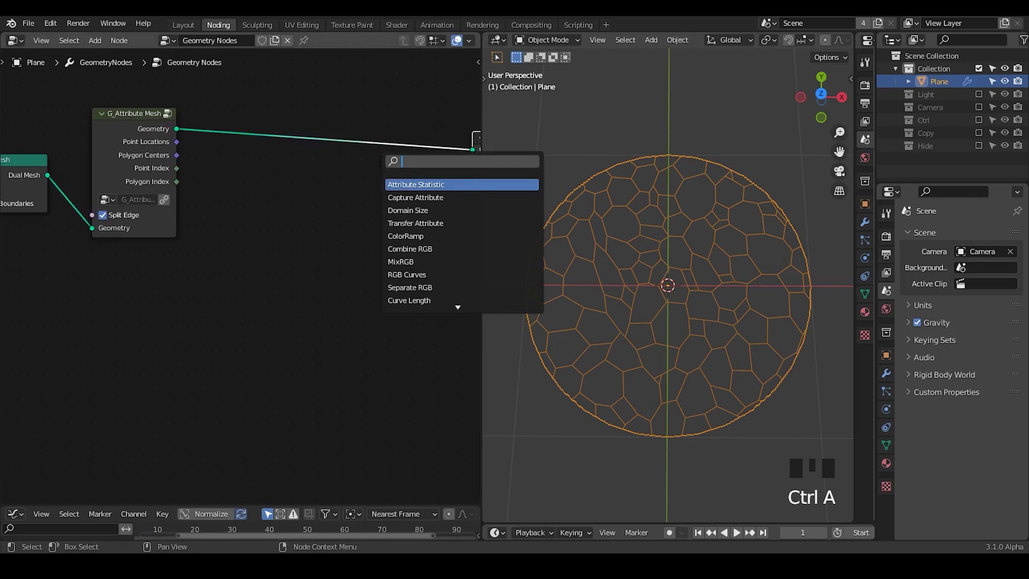
text(set pos)
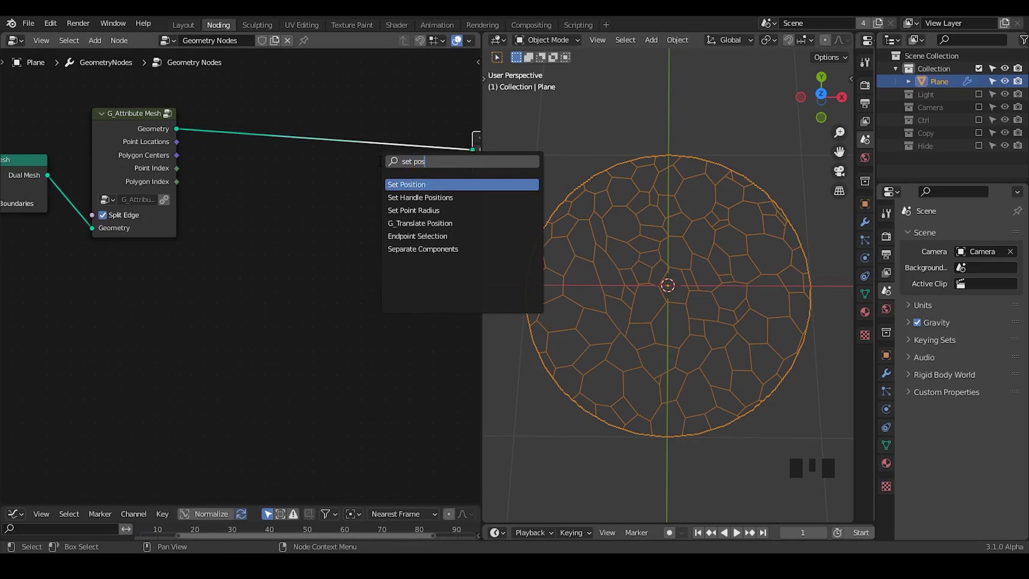
key(Return)
click(338, 97)
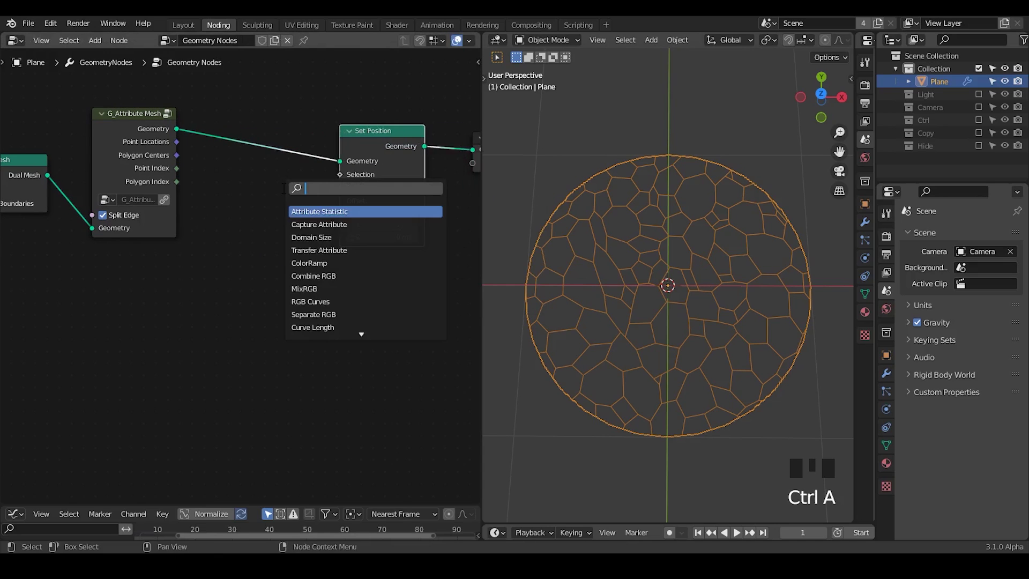
text(mix)
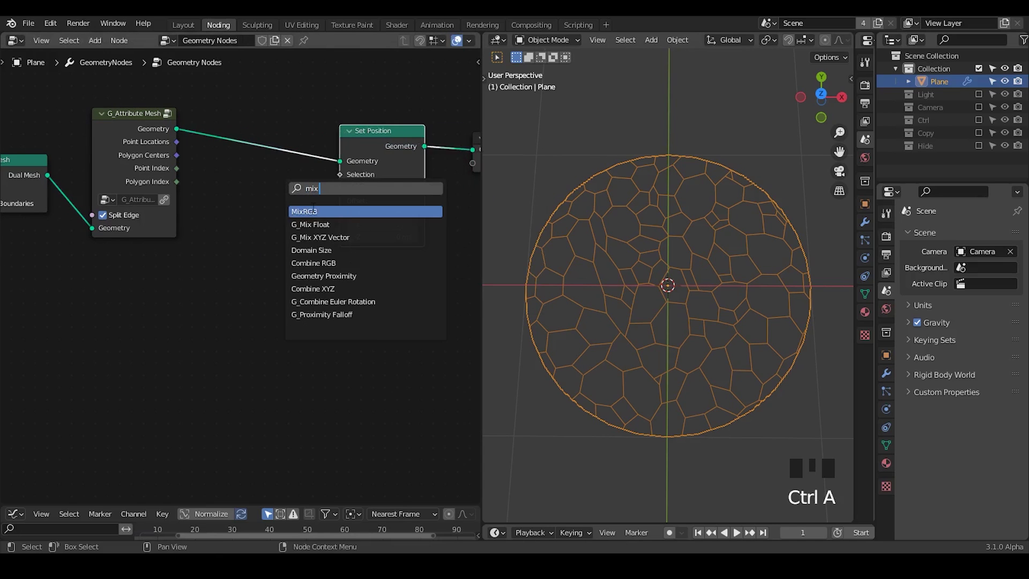
click(291, 211)
click(291, 210)
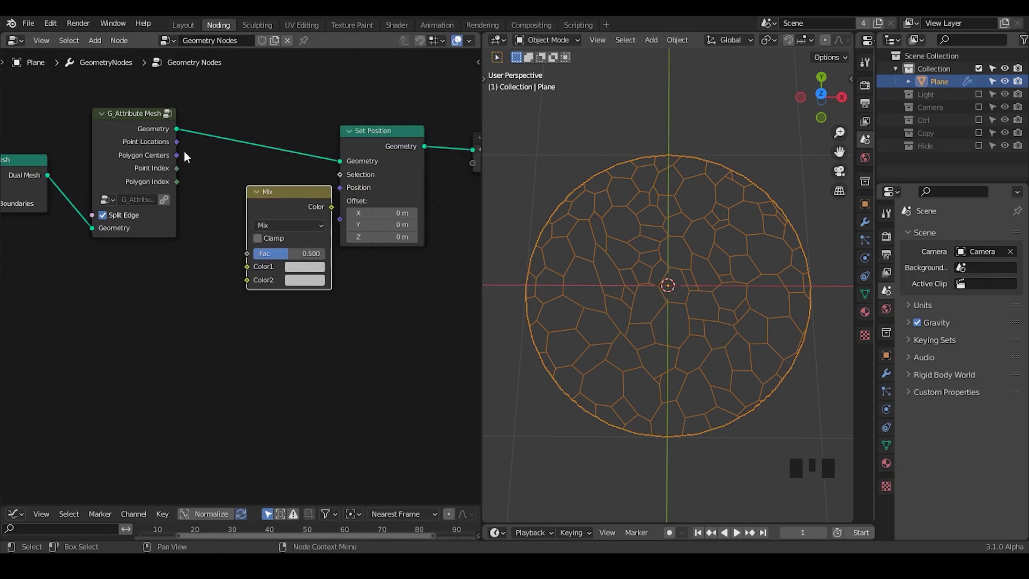
- Mix Point Locations and Polygon Centers at Fac 0.092 into Position, and view in Solid shading
click(169, 152)
drag(176, 142, 252, 263)
drag(177, 155, 255, 282)
drag(121, 149, 104, 155)
drag(290, 198, 340, 187)
drag(236, 242, 257, 242)
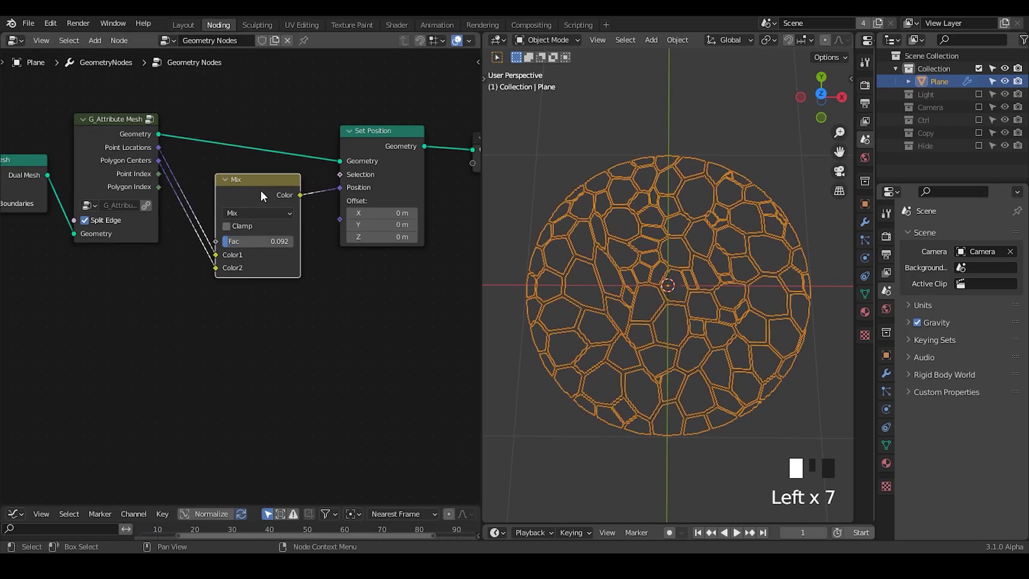
drag(263, 196, 270, 193)
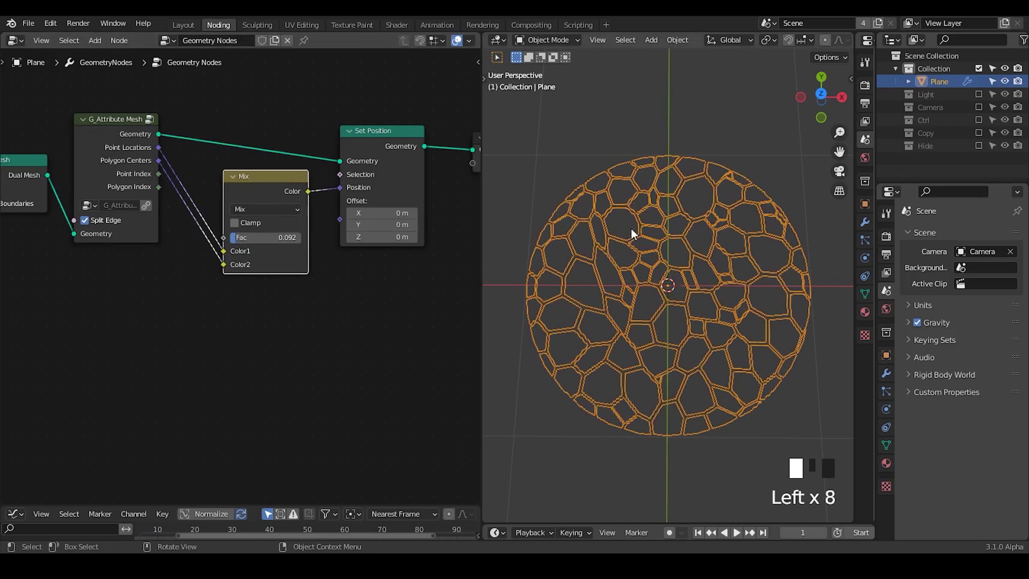
key(z)
click(728, 250)
- Add a Solidify modifier to the tile plane with 0.1 m thickness
mouse_move(728, 250)
middle_down()
mouse_move(686, 294)
mouse_move(899, 362)
middle_up()
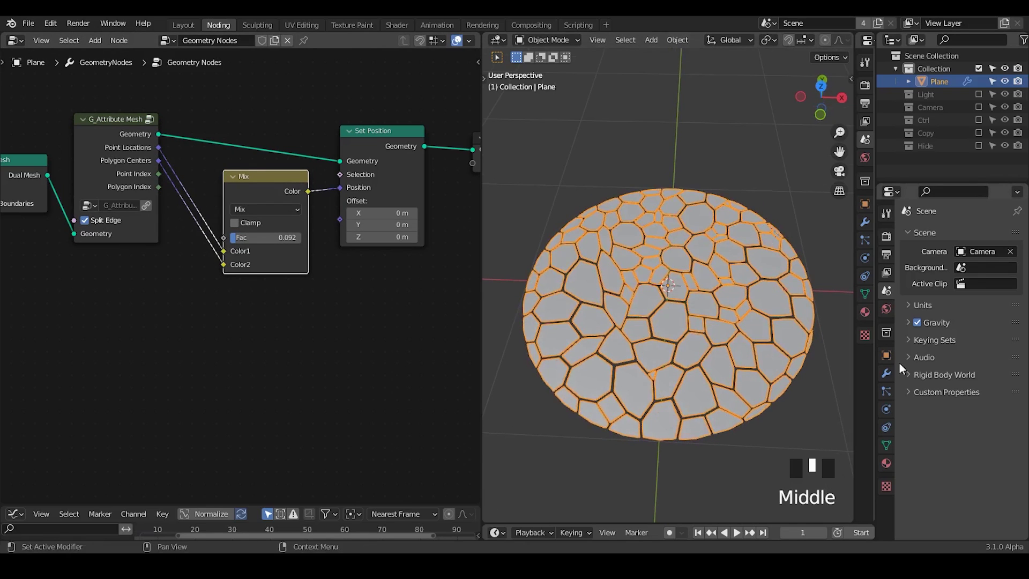
click(887, 372)
click(930, 236)
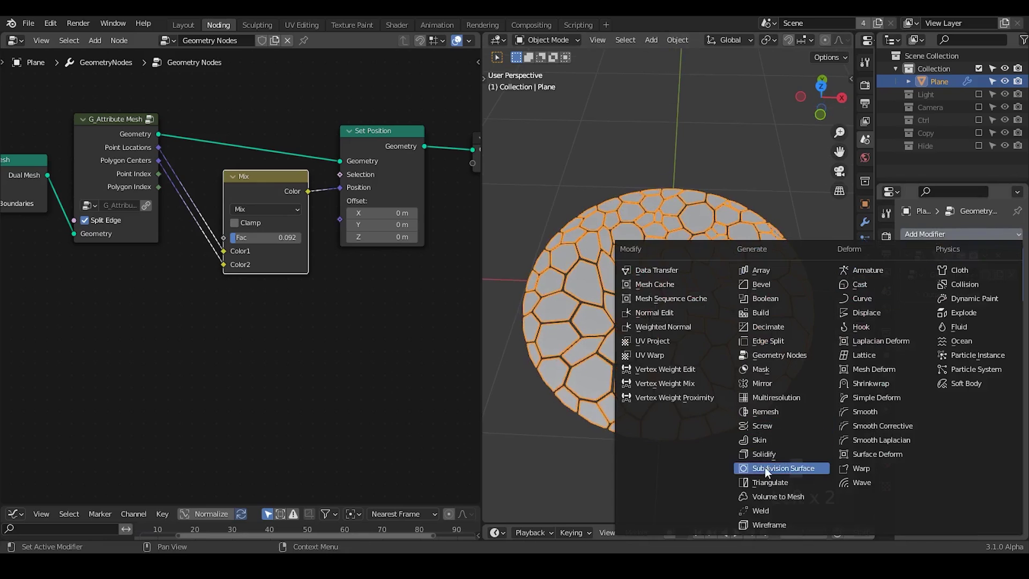
click(762, 453)
drag(977, 342, 987, 342)
- Add a Bevel modifier and collapse the Geometry Nodes, Solidify and Bevel panels
click(945, 234)
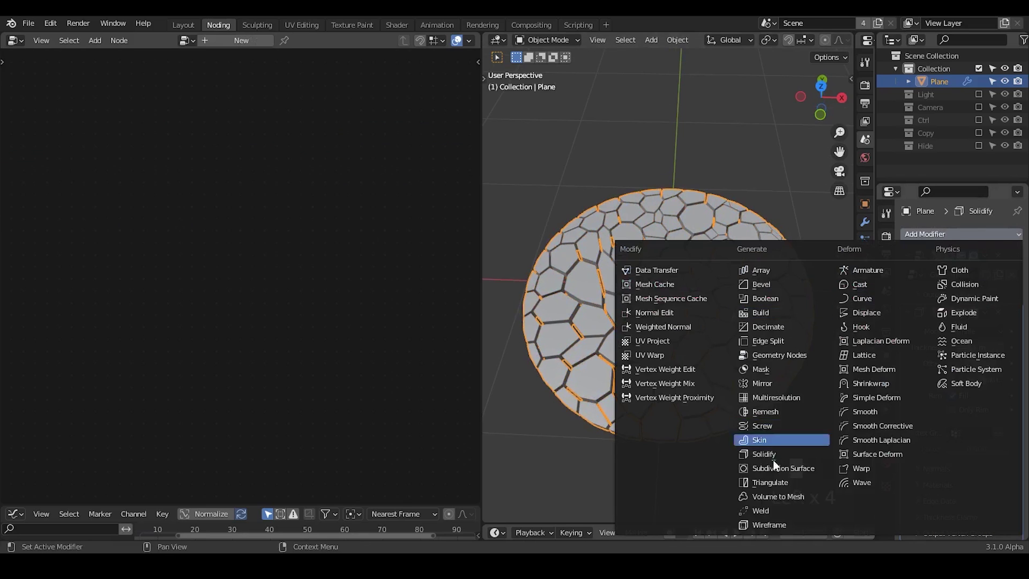
click(766, 286)
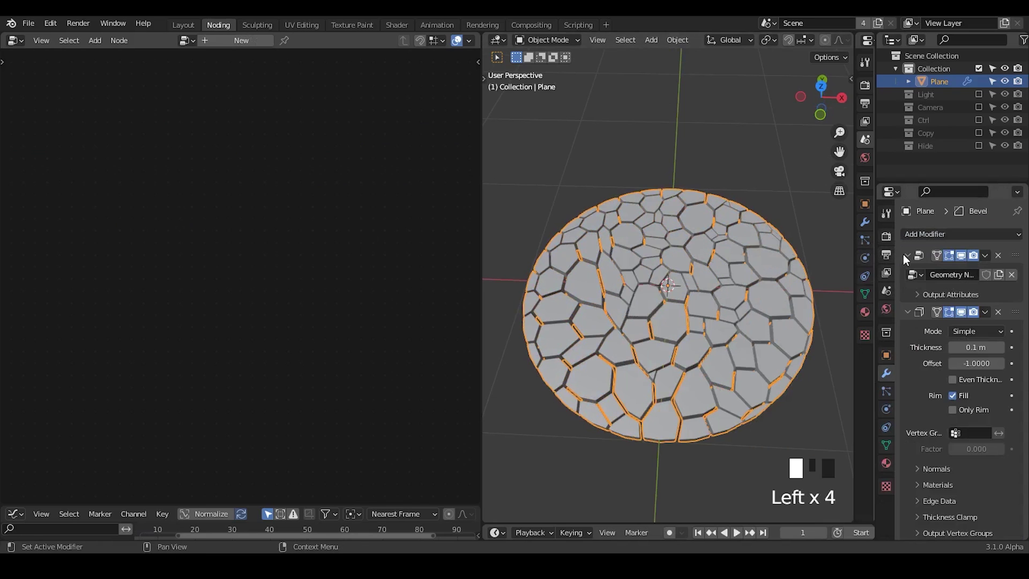
click(903, 254)
click(904, 273)
click(908, 290)
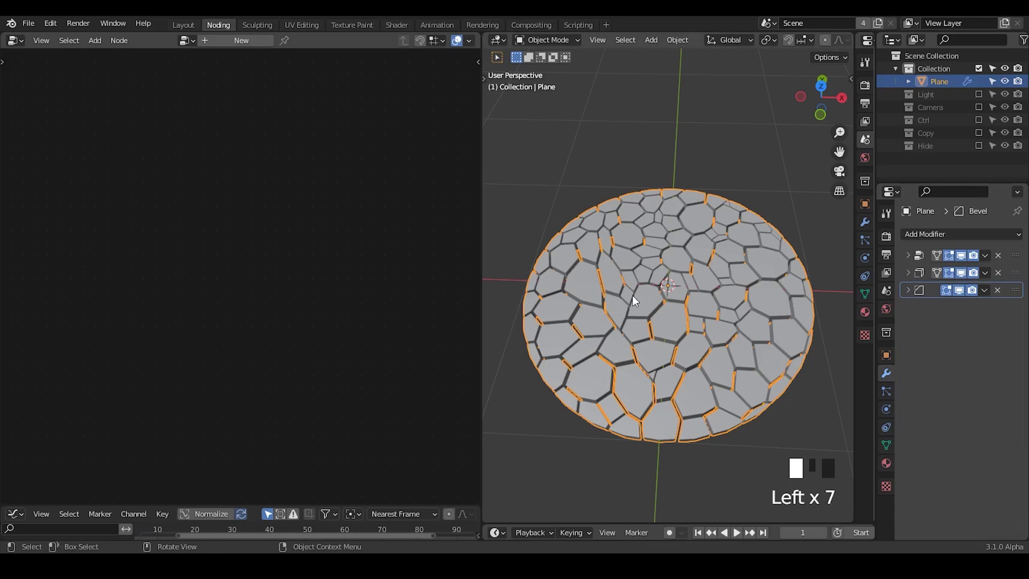
- Uncheck Dual Mesh Keep Boundaries and set the Bevel amount to 0.022 m
click(1014, 258)
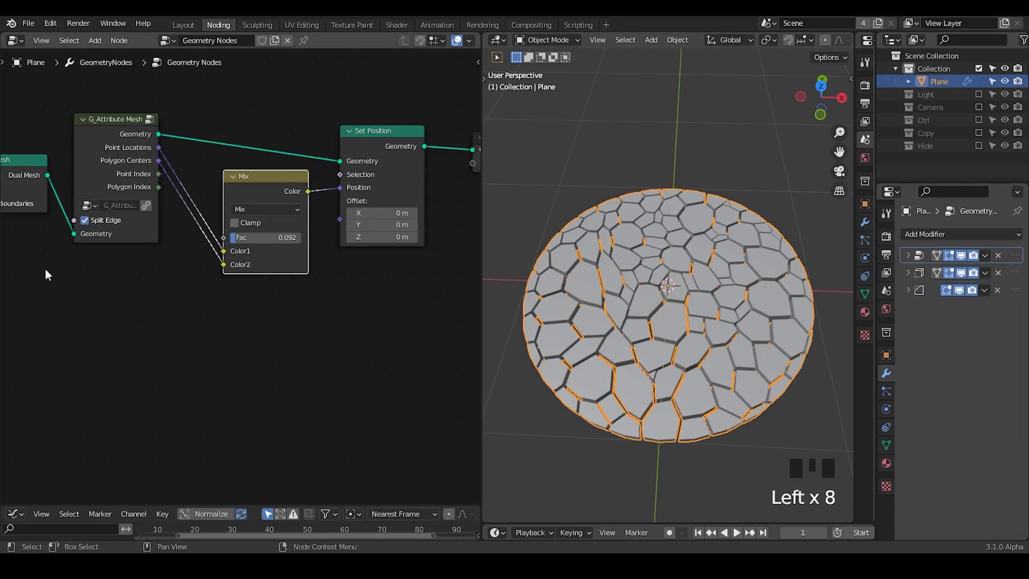
middle_drag(45, 269, 137, 272)
click(137, 197)
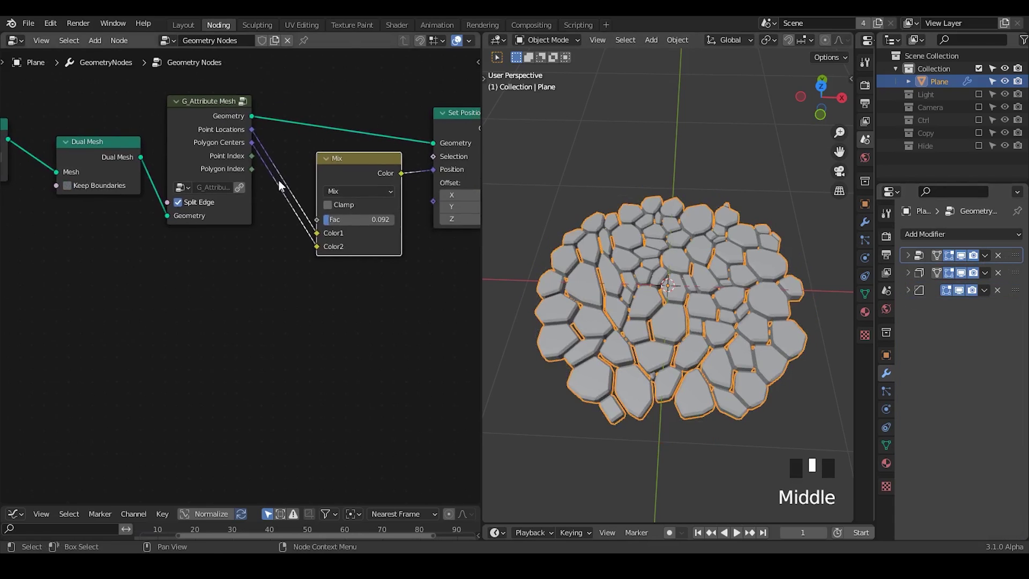
click(909, 290)
shift+drag(976, 339, 981, 339)
- Try a Set Shade Smooth node before Group Output, compare shading, then dissolve it
middle_drag(312, 269, 69, 269)
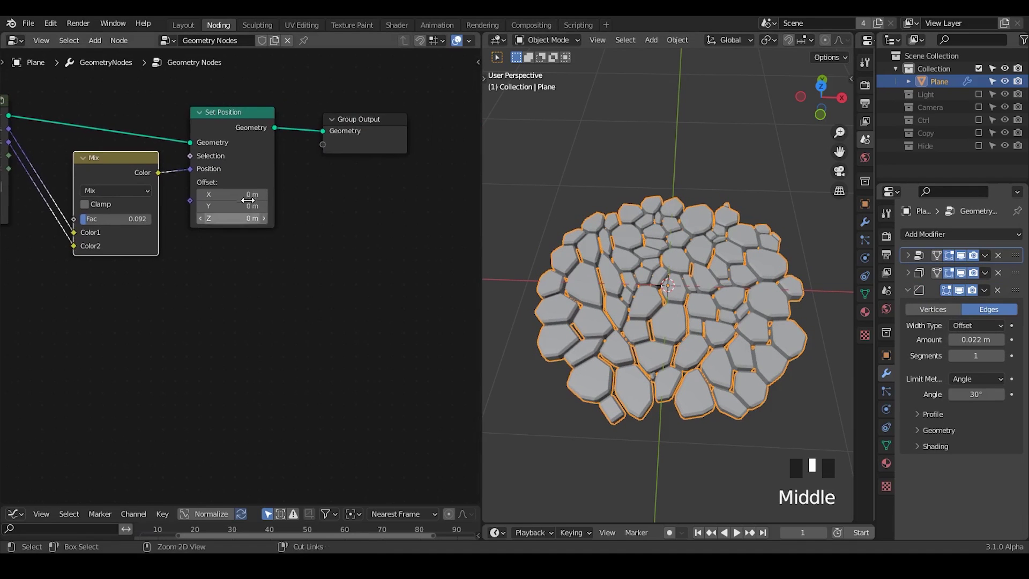
key(ctrl+a)
text(set shad)
key(Return)
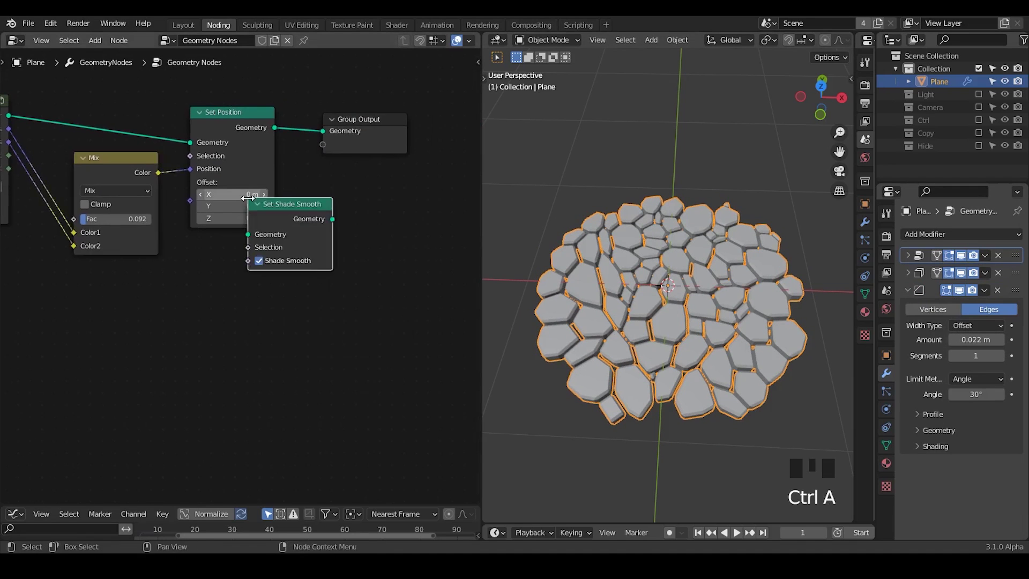
click(298, 170)
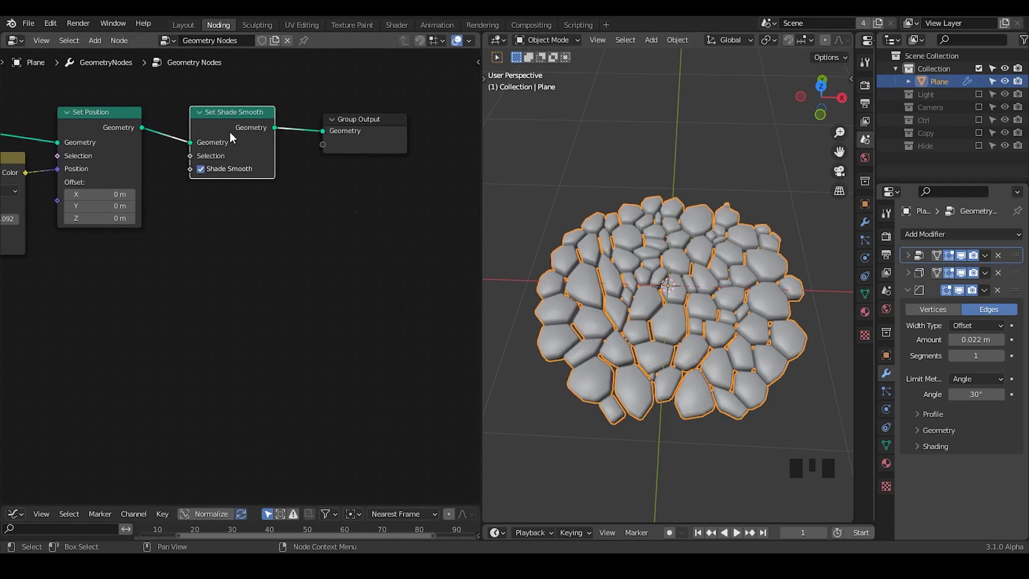
click(224, 162)
click(228, 171)
click(225, 170)
click(234, 106)
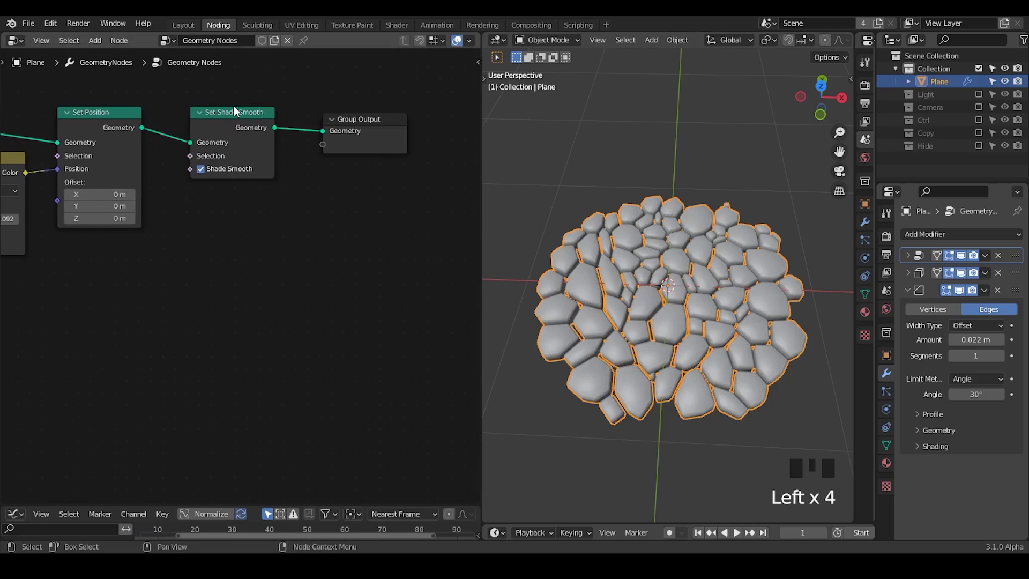
click(234, 106)
key(ctrl+x)
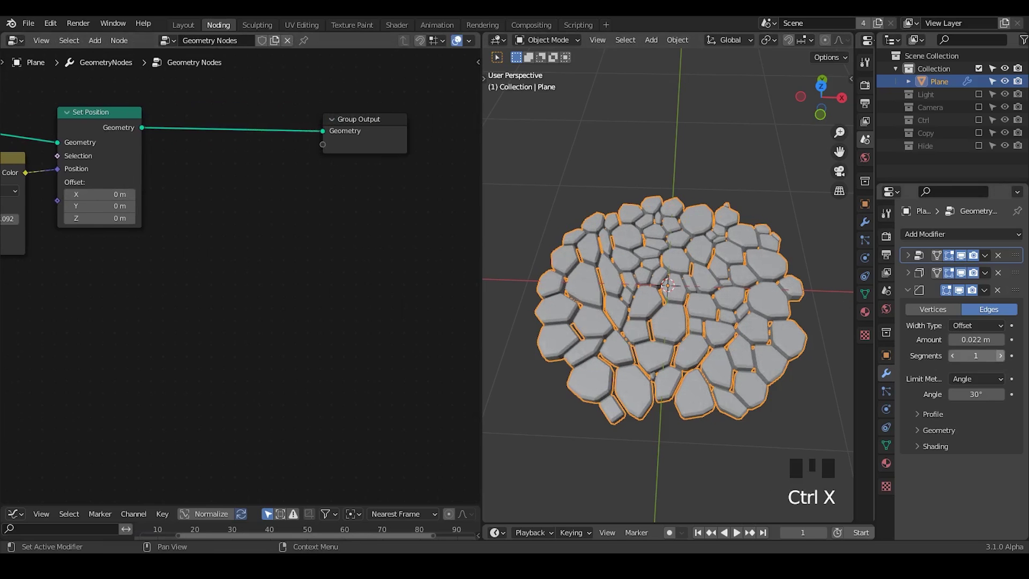
- Raise the Bevel modifier segments to 2 and view the tiles from above
click(1000, 355)
middle_drag(700, 291, 703, 306)
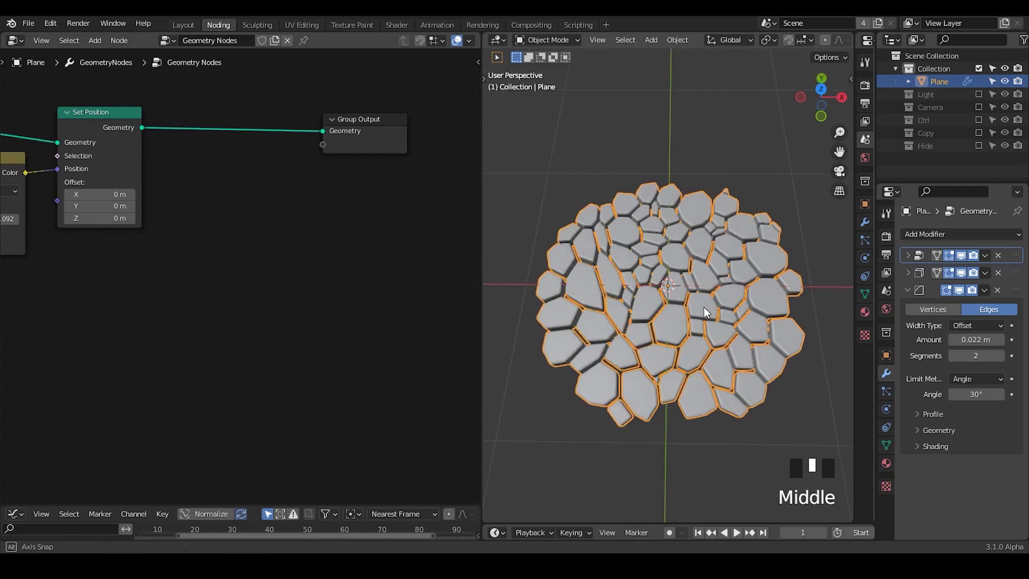
click(713, 212)
key(shift+ctrl+alt+q)
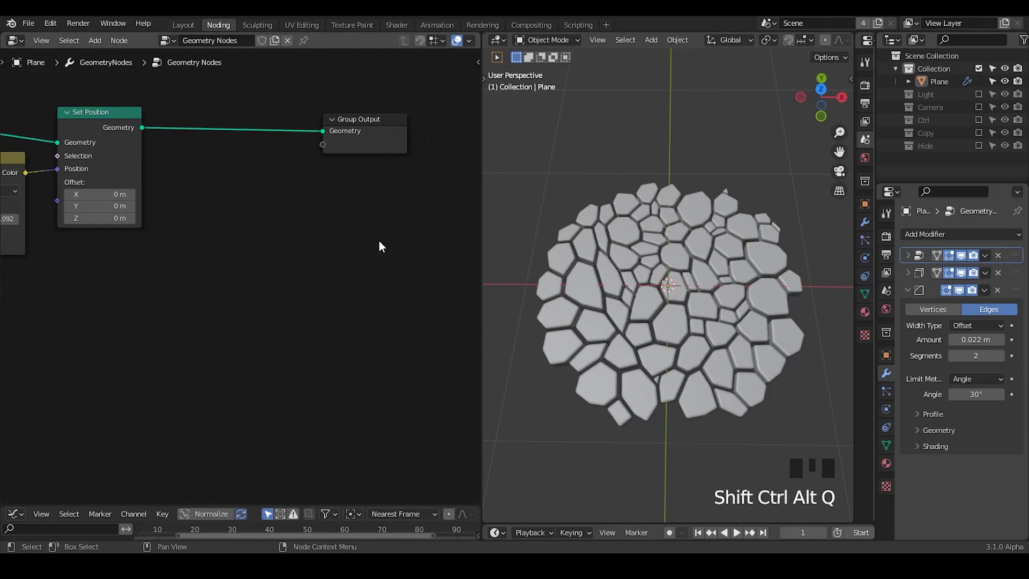
- Move the Set Position node right to make room after the Mix node
drag(371, 69, 88, 269)
key(g)
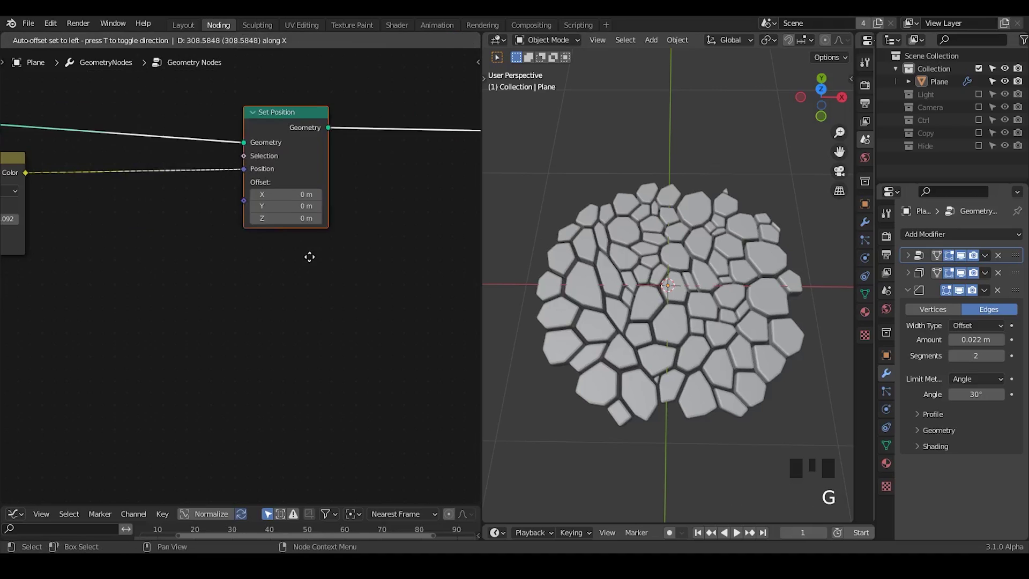
click(313, 260)
middle_drag(154, 324, 325, 293)
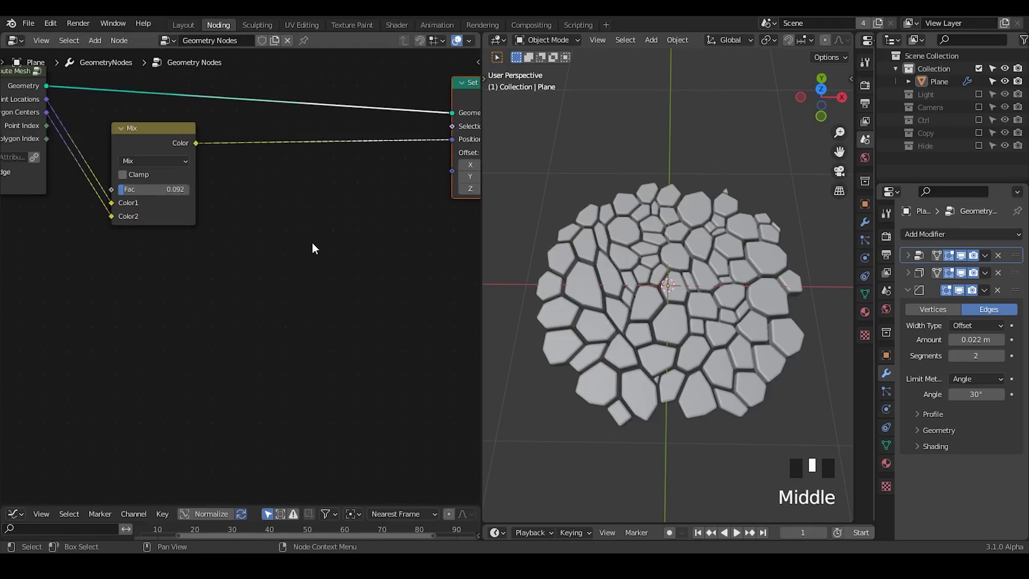
ctrl+middle_drag(319, 244, 323, 232)
- Insert an Euler-type Vector Rotate between Mix and Position, centred on Polygon Centers
key(ctrl+a)
text(vec)
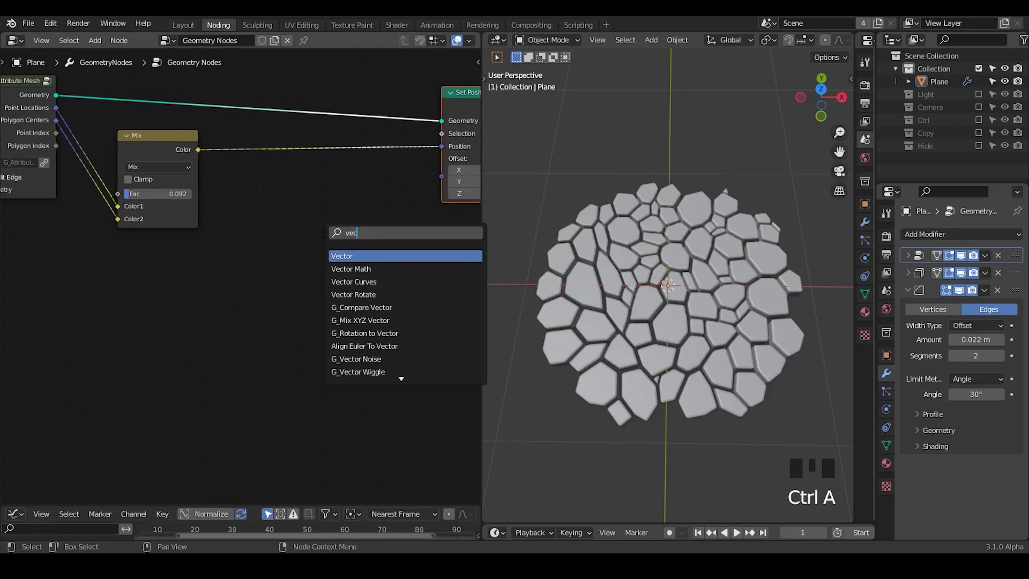
text(tor rot)
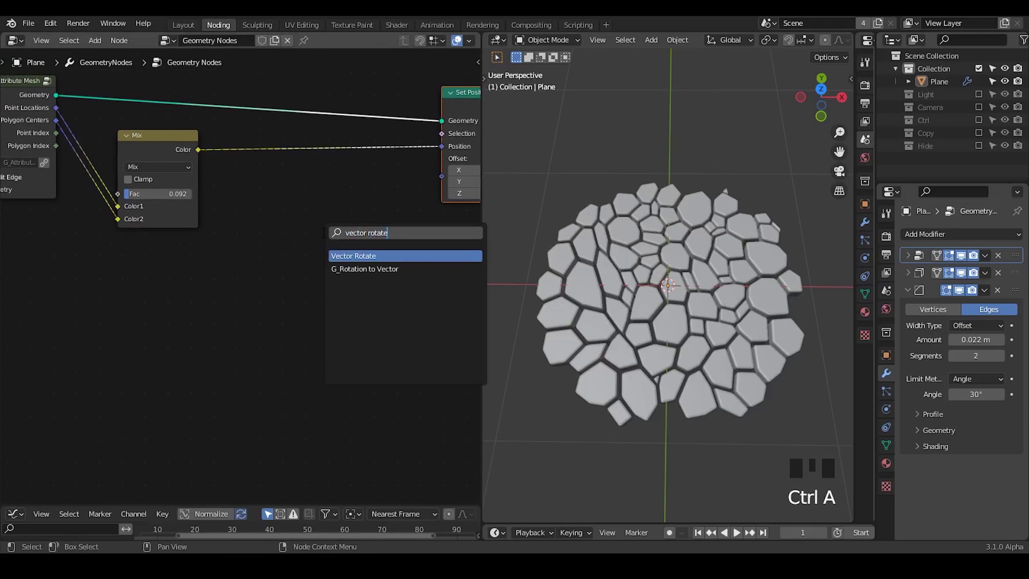
text(ate)
key(Return)
click(316, 143)
middle_drag(229, 228, 261, 228)
drag(164, 149, 166, 125)
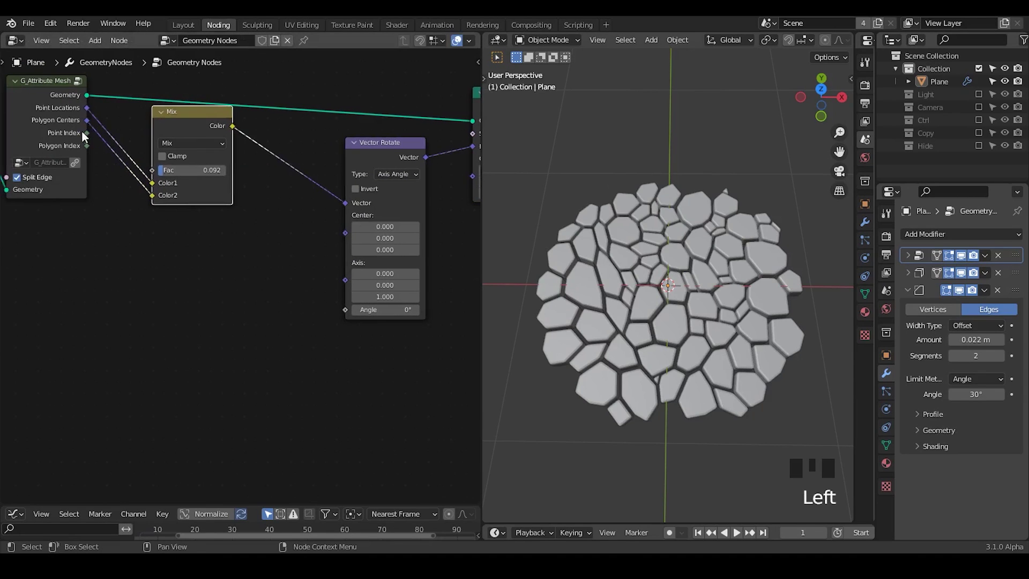
drag(86, 121, 345, 233)
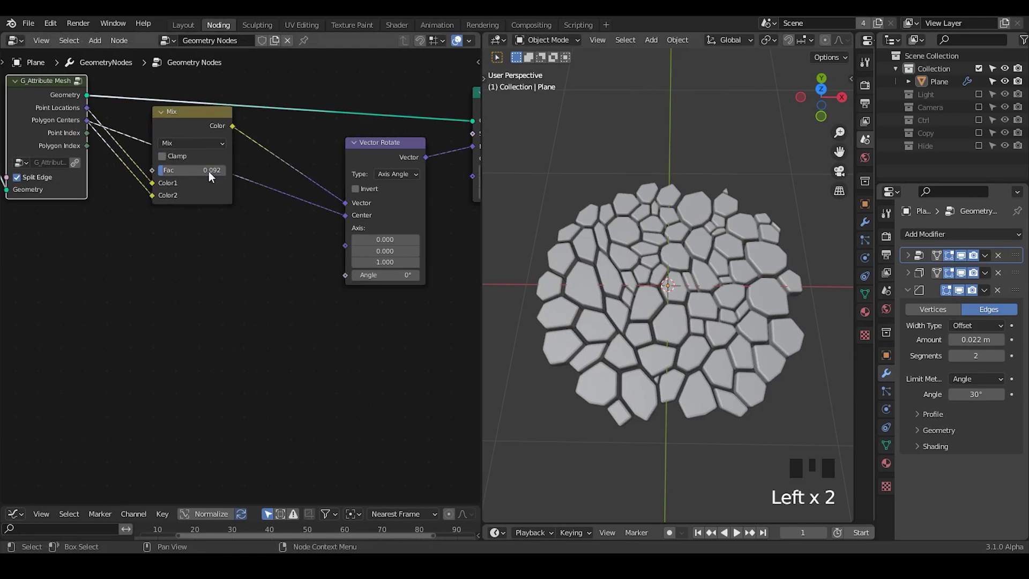
click(159, 113)
drag(384, 176, 407, 237)
- Add an unlinked Align Euler to Vector node below the Vector Rotate
key(ctrl+a)
text(align)
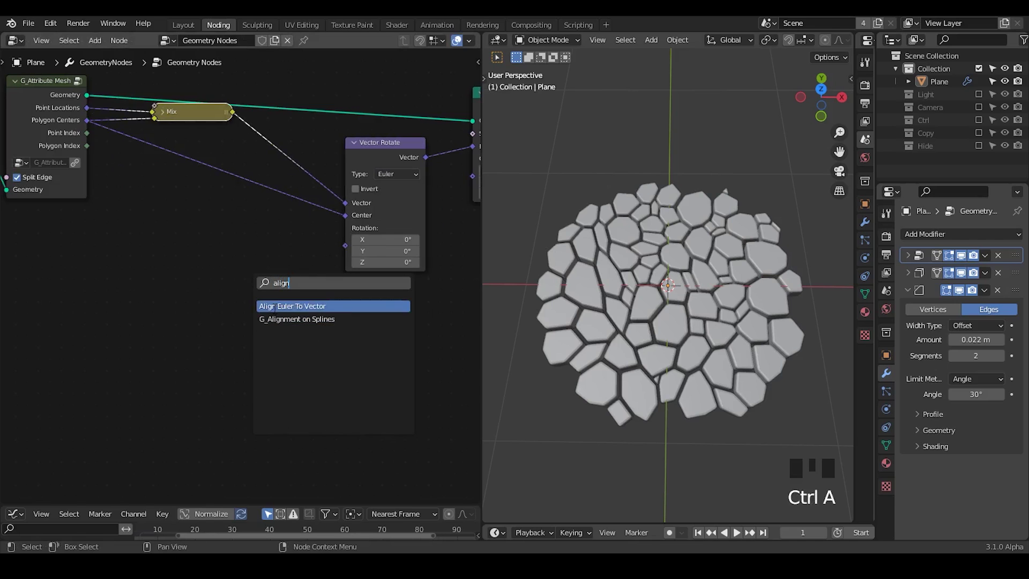
key(Return)
click(241, 258)
middle_drag(215, 271, 279, 243)
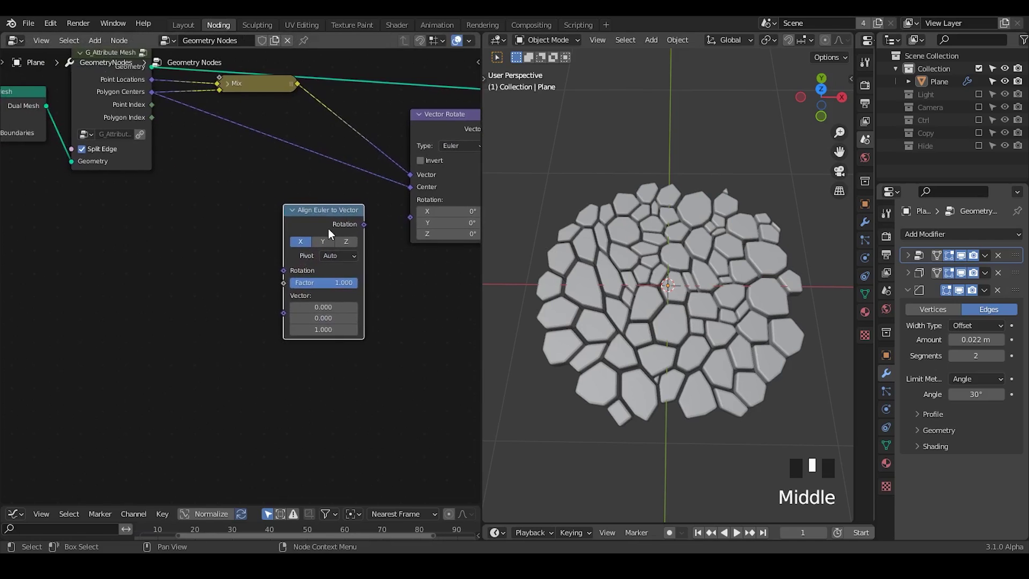
key(ctrl+a)
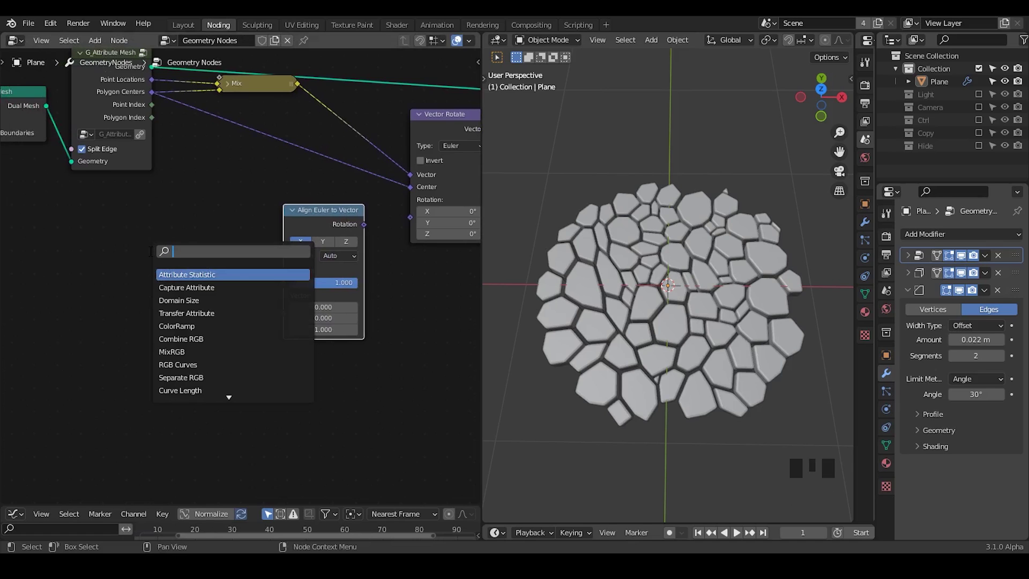
- Pin the plane's node tree and add a small UV sphere as controller
key(Escape)
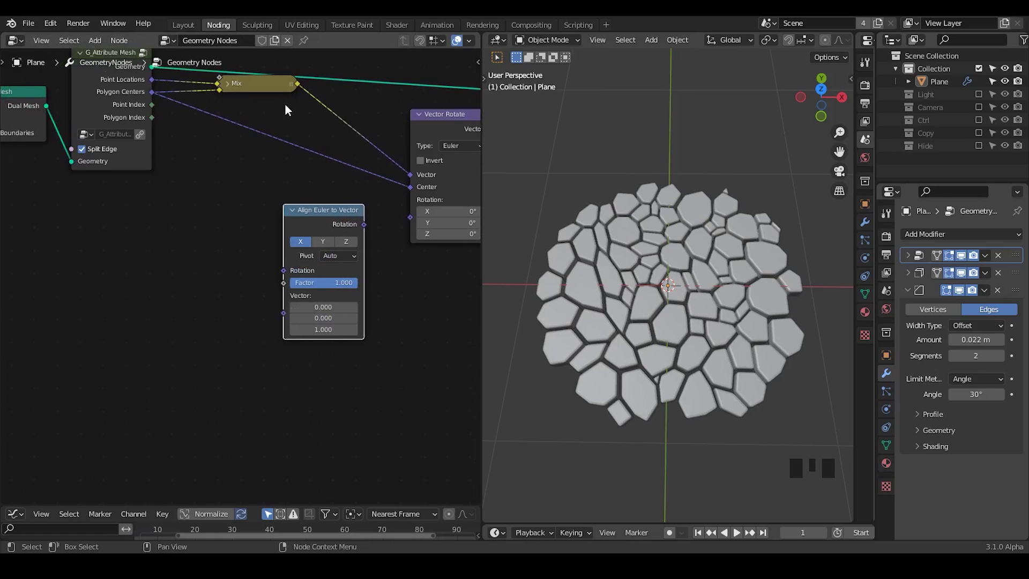
click(303, 40)
key(shift+a)
mouse_move(697, 113)
click(776, 156)
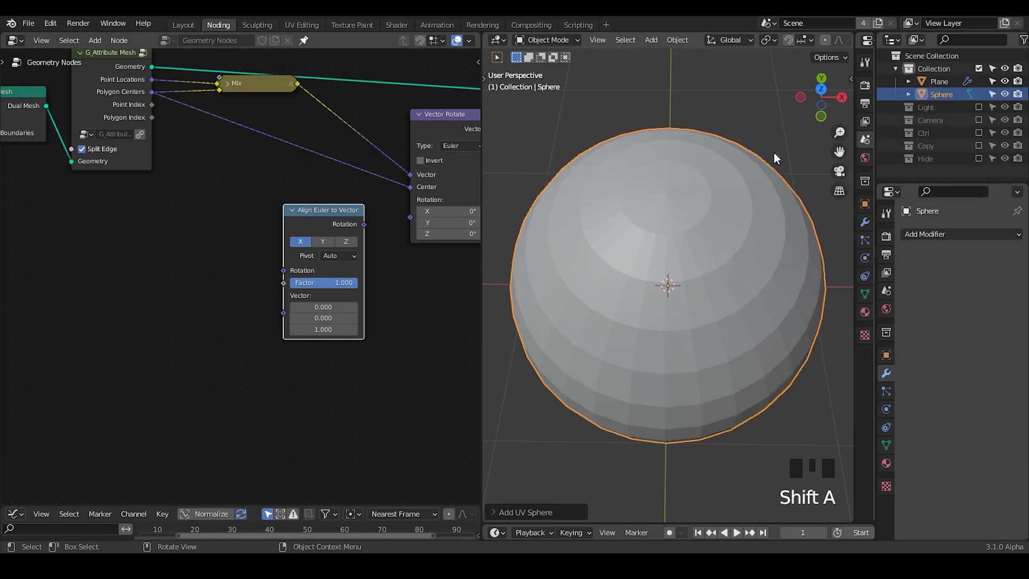
key(s)
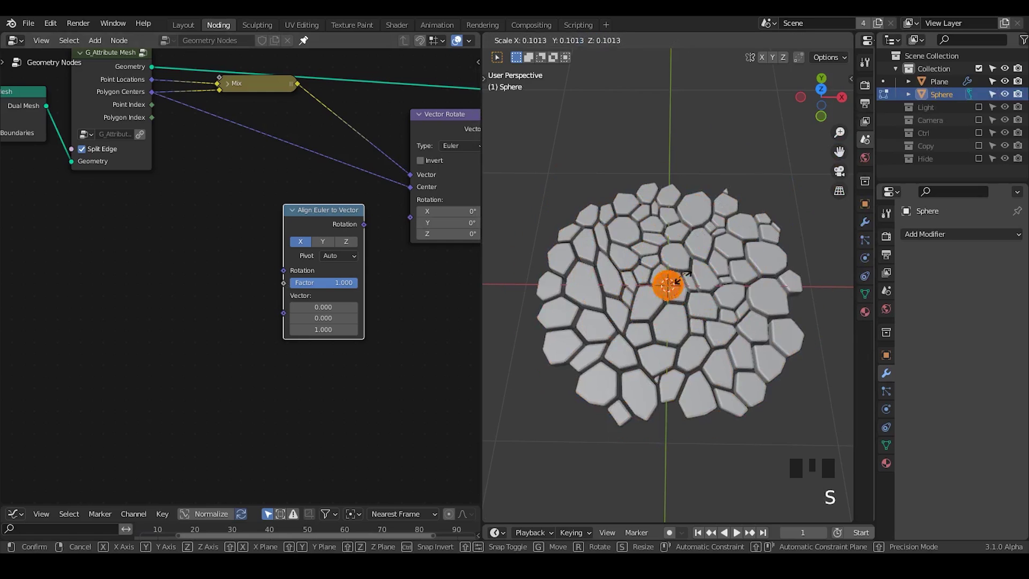
click(691, 278)
key(Tab)
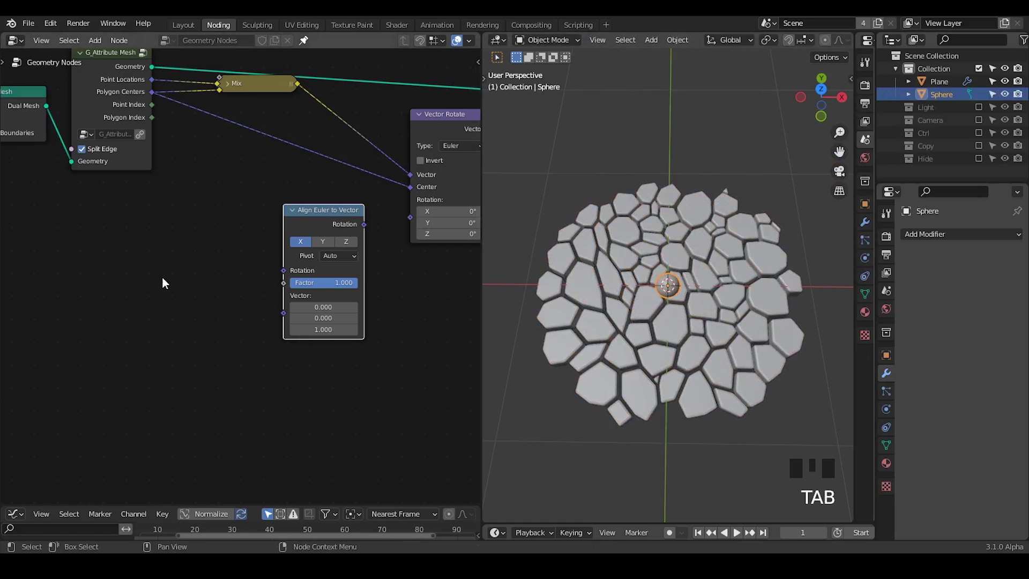
- Add the Sphere's Object Info node and feed Z-axis Align Euler to Vector into Vector Rotate
drag(942, 94, 83, 239)
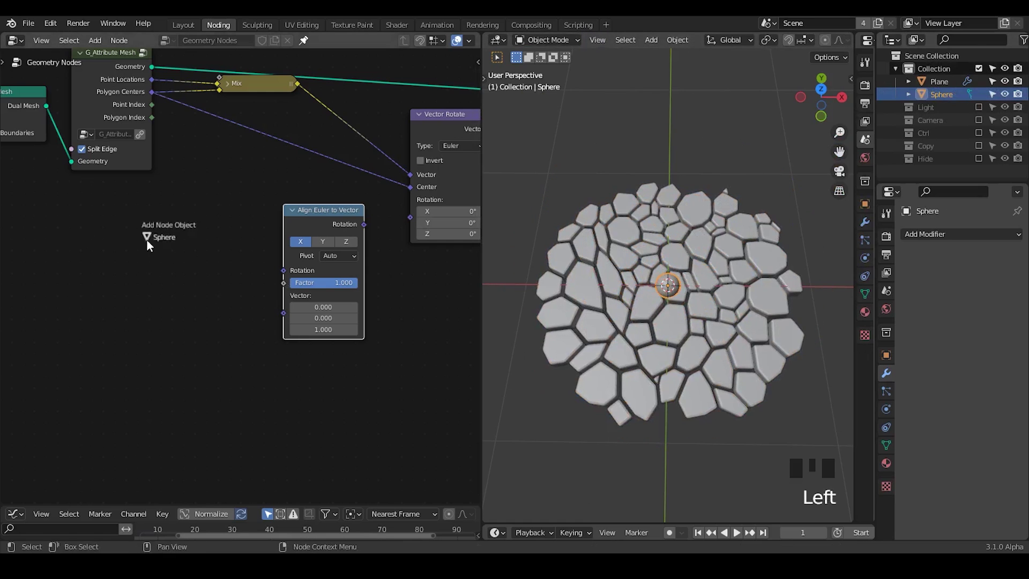
drag(147, 240, 285, 311)
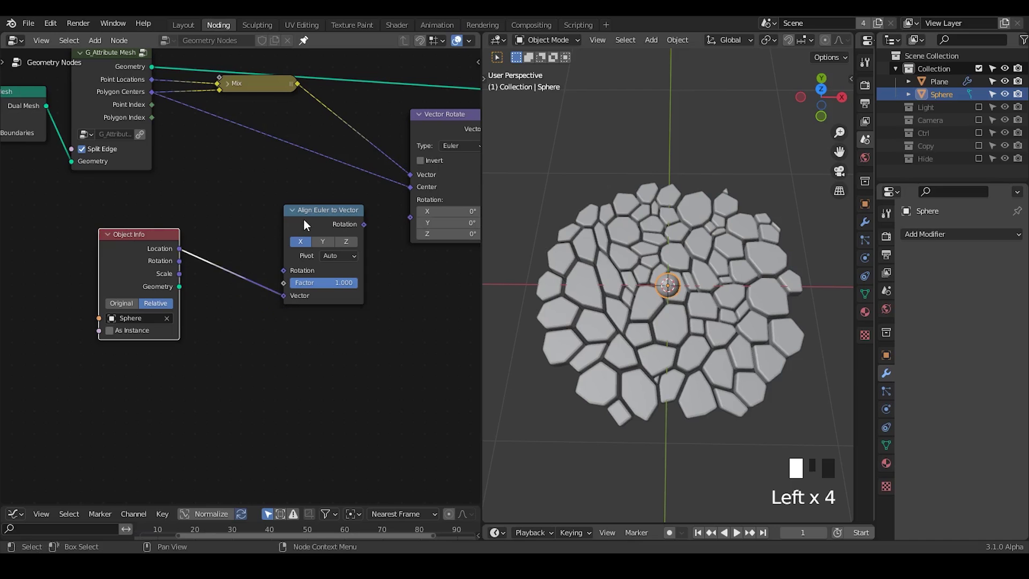
drag(348, 233, 408, 218)
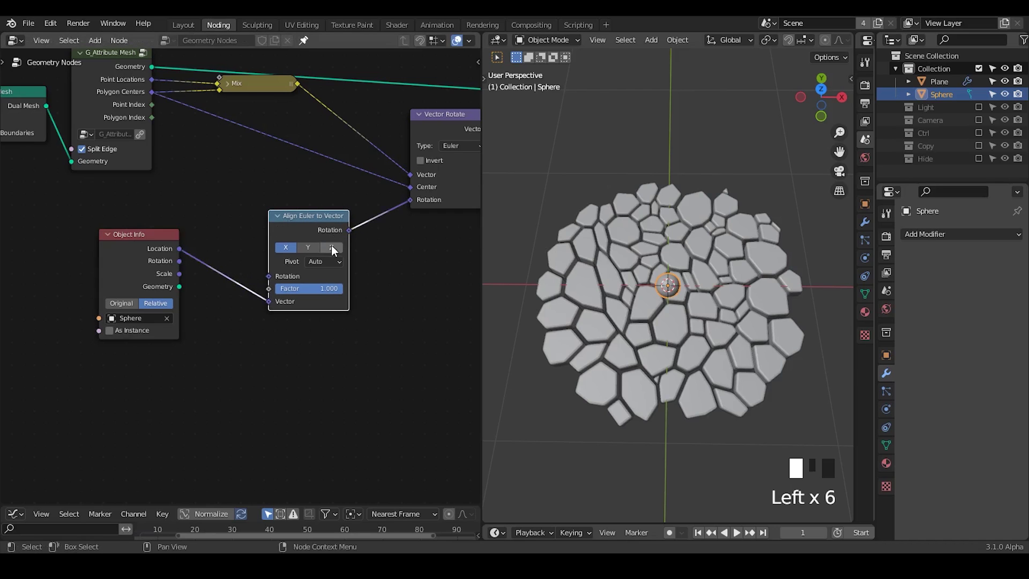
click(332, 247)
- Raise the controller sphere and reposition the Object Info node
key(g)
click(747, 253)
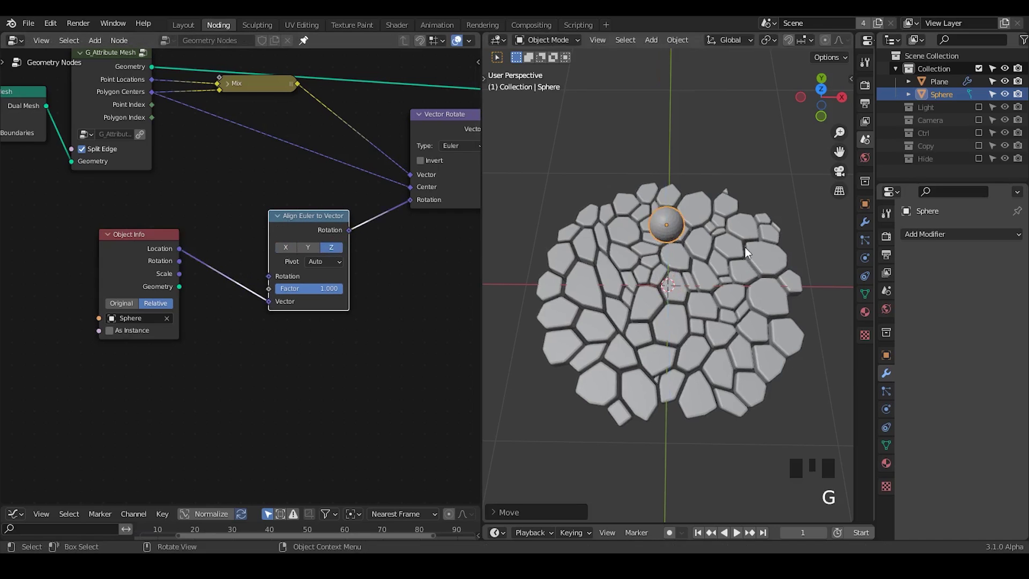
middle_drag(747, 253, 725, 267)
middle_drag(363, 316, 392, 277)
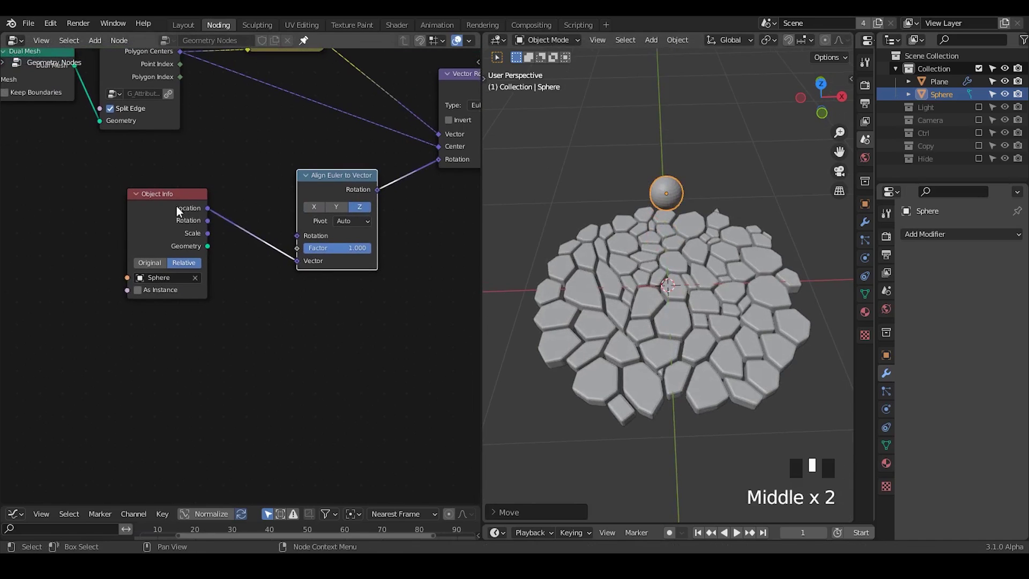
drag(176, 205, 137, 224)
- Insert a Vector Math Subtract node on the Object Info Location link
key(ctrl+a)
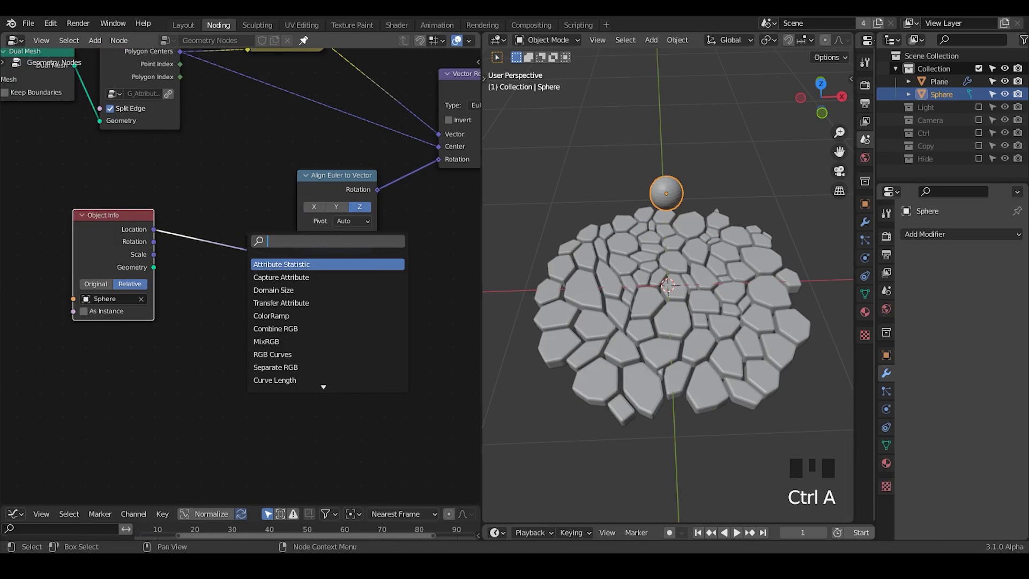
text(vector add)
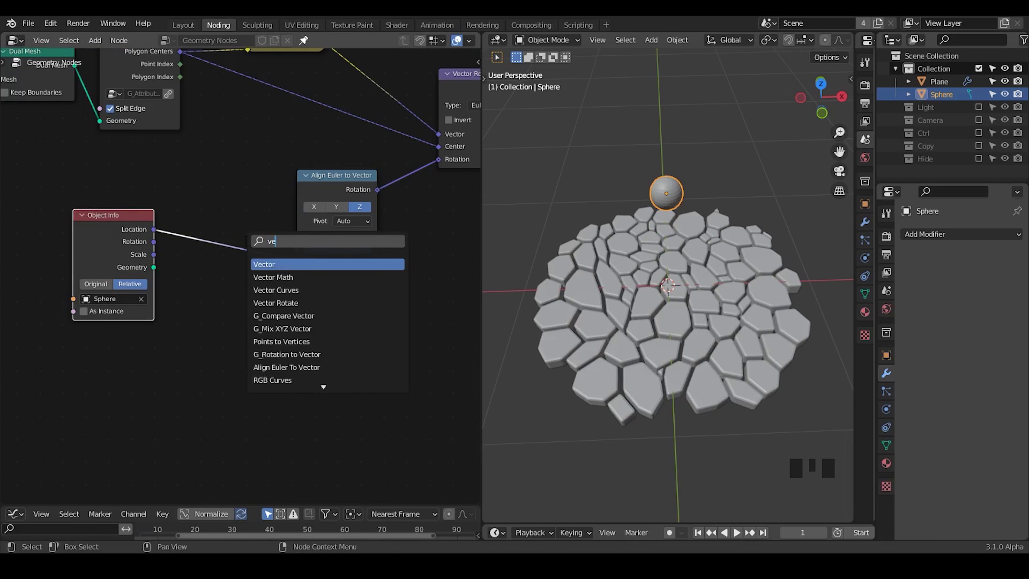
key(Return)
click(172, 214)
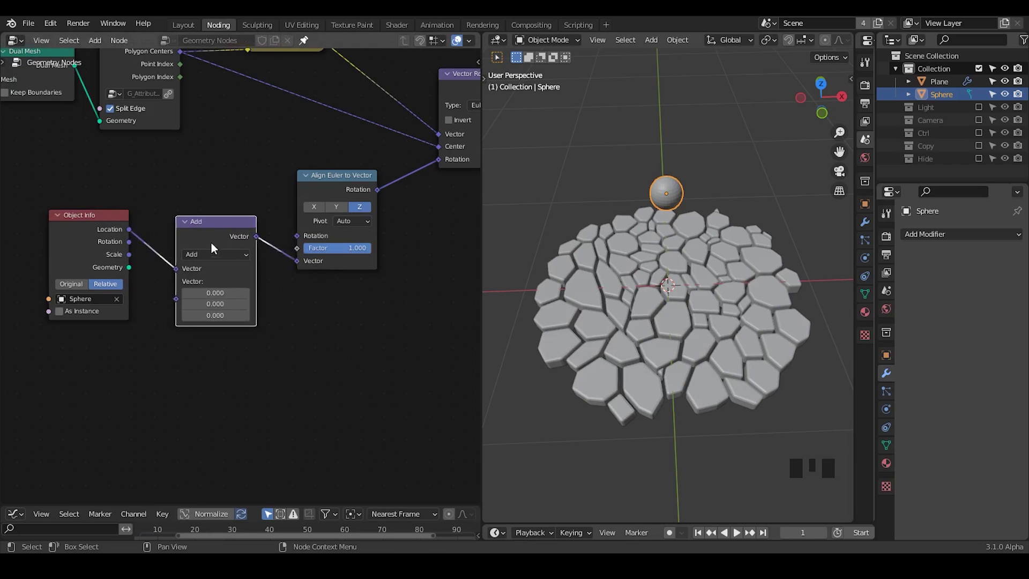
click(214, 255)
click(211, 282)
- Connect a Position node to the Subtract node's second vector input
middle_drag(155, 311, 179, 287)
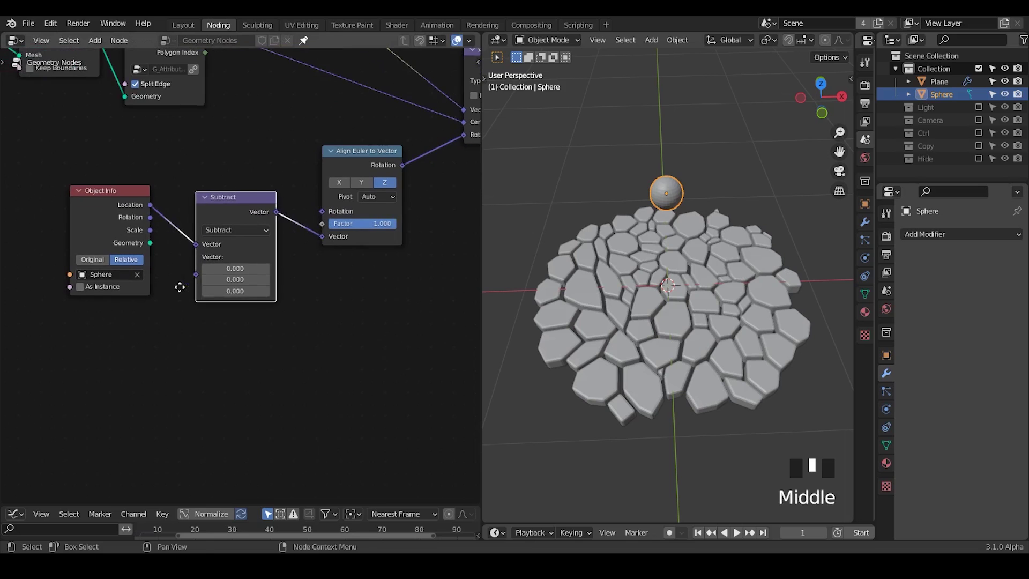
key(ctrl+a)
text(posi)
key(Return)
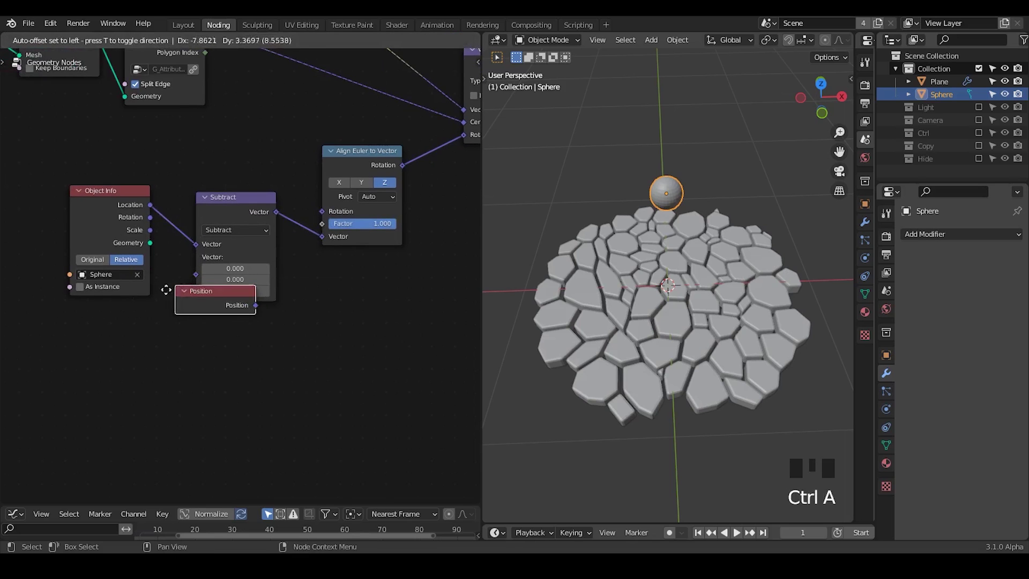
click(148, 336)
drag(146, 330, 196, 257)
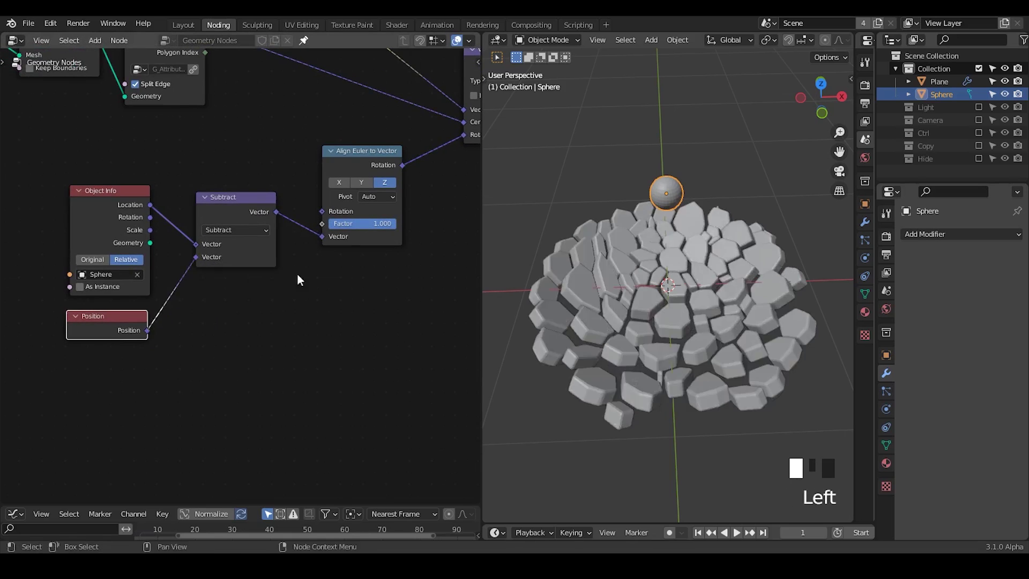
- Move the sphere and briefly annotate the tiles tilting toward it
key(g)
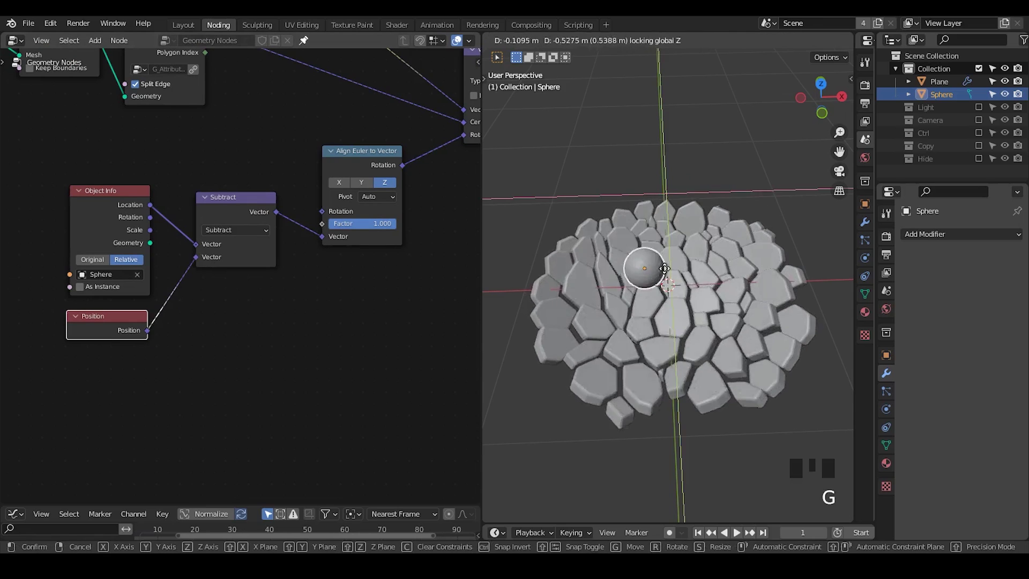
click(711, 312)
middle_drag(711, 312, 709, 292)
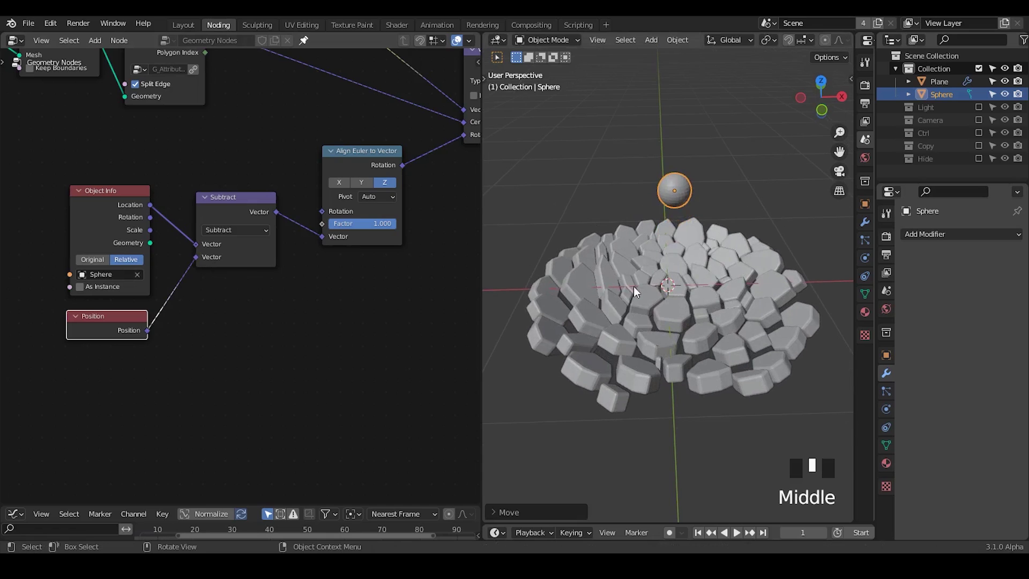
key(d)
mouse_move(601, 263)
mouse_down()
mouse_move(596, 285)
mouse_move(666, 340)
mouse_up()
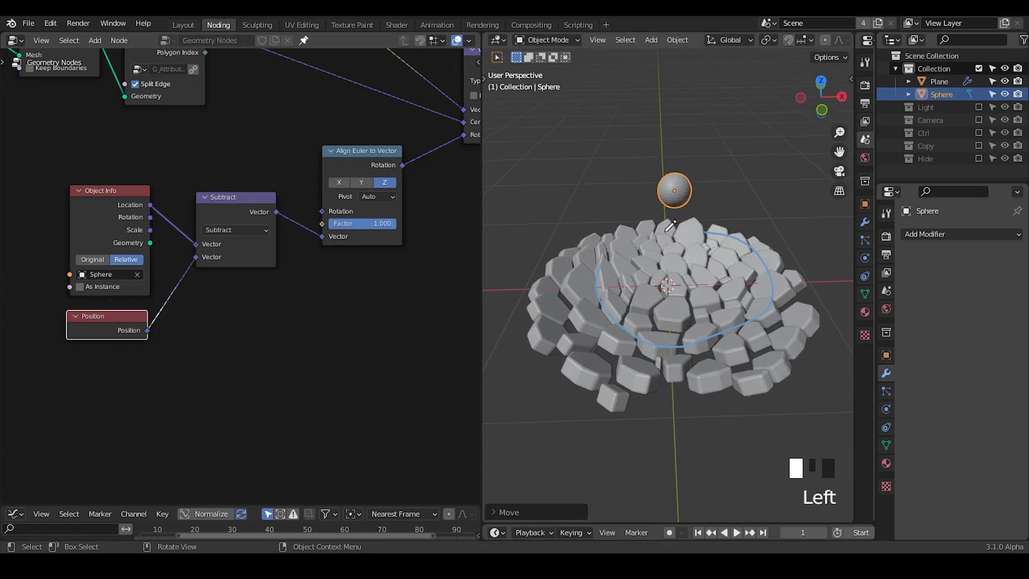
key(d)
mouse_move(595, 262)
right_down()
mouse_move(777, 242)
mouse_move(750, 308)
right_up()
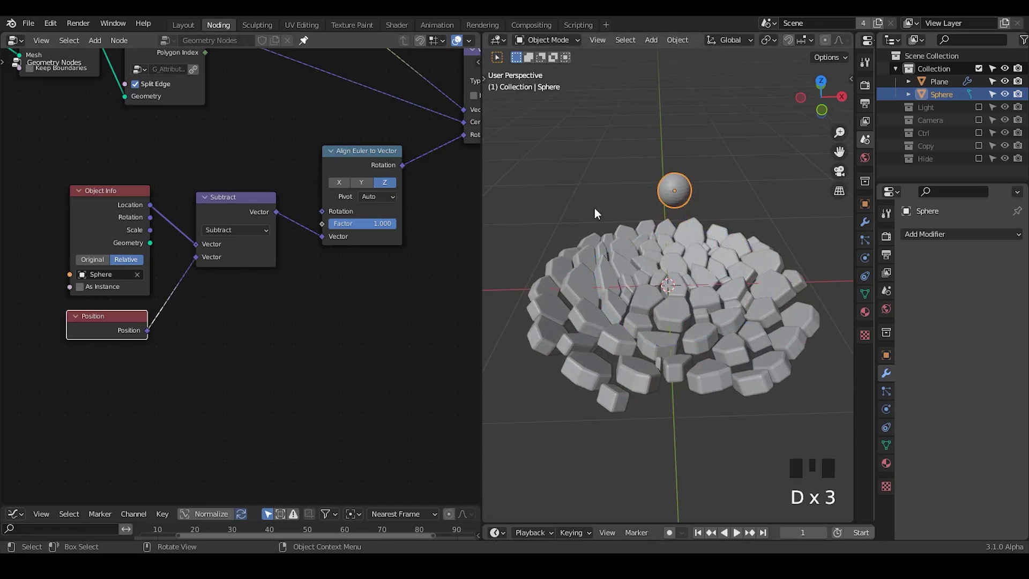
middle_drag(279, 308, 249, 291)
- Add a G_Proximity Falloff node group to the tree
key(ctrl+a)
text(prox)
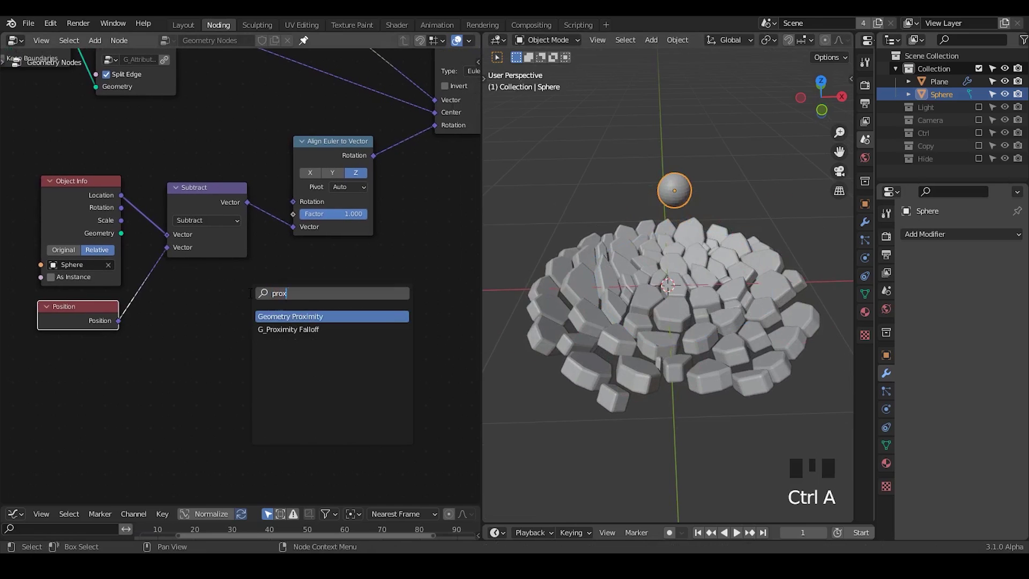
key(Down)
key(Return)
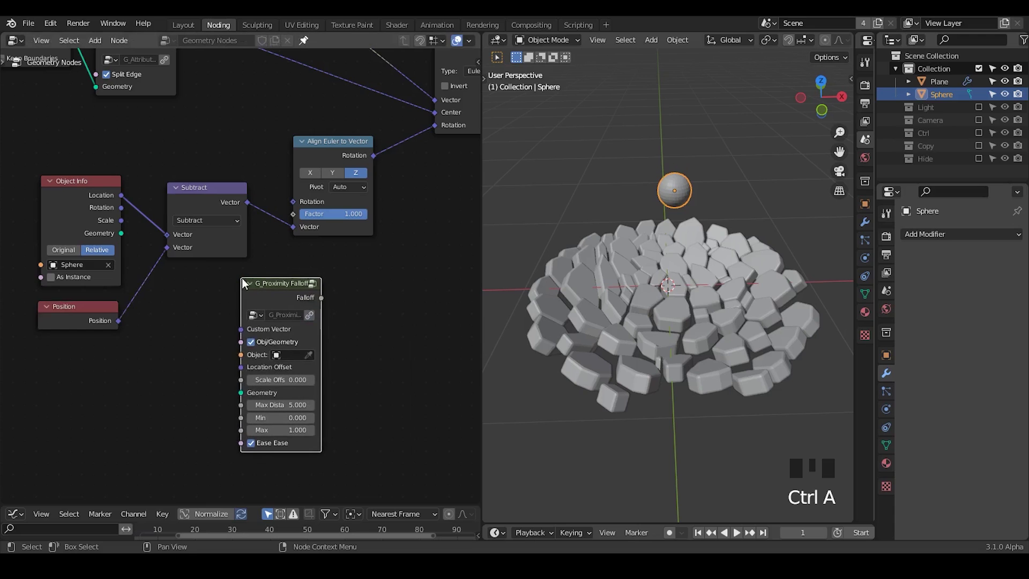
click(242, 278)
- Duplicate Subtract onto the rotation link as a Scale node driven by the falloff
key(ctrl+a)
text(vec)
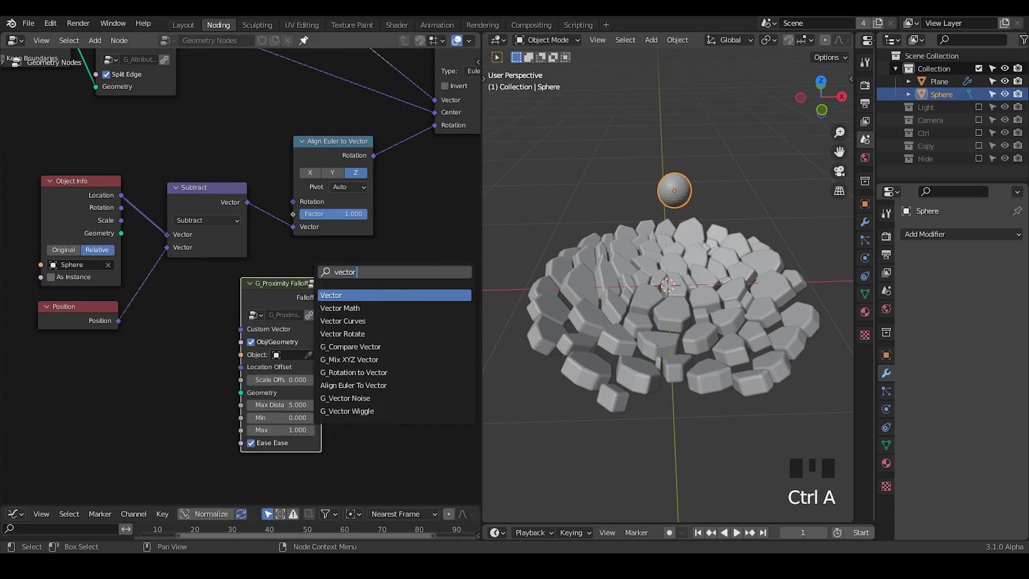
click(217, 185)
key(shift+d)
click(343, 176)
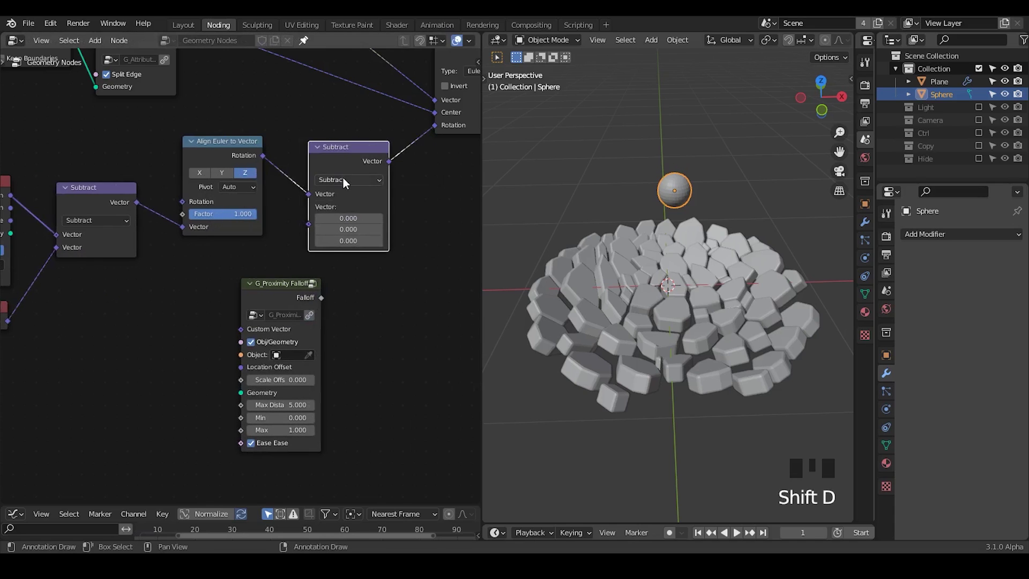
click(345, 181)
click(368, 366)
middle_drag(368, 365, 433, 320)
drag(322, 248, 383, 158)
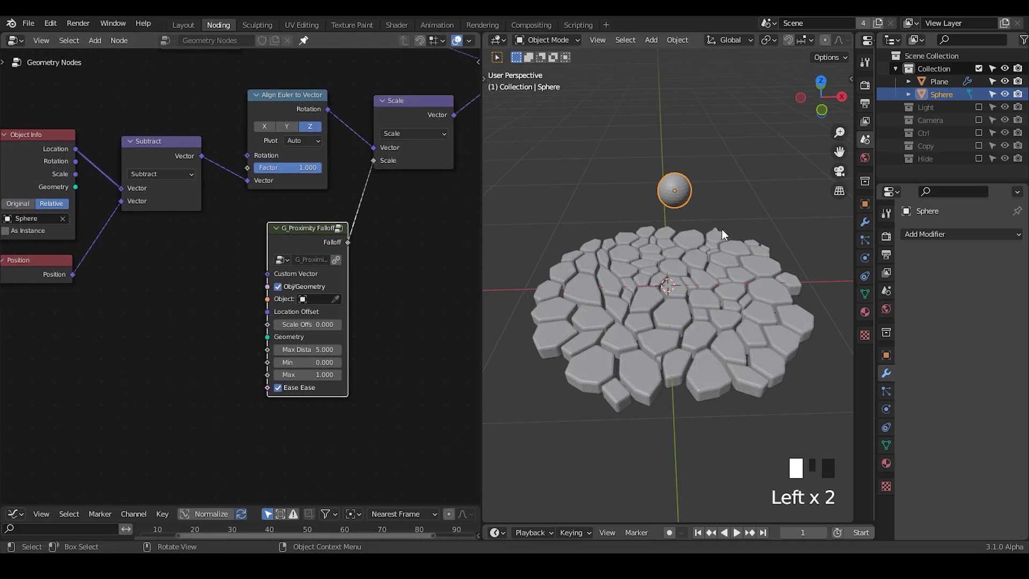
- Lower the sphere onto the stones and link its Location to Location Offset via a reroute
key(g)
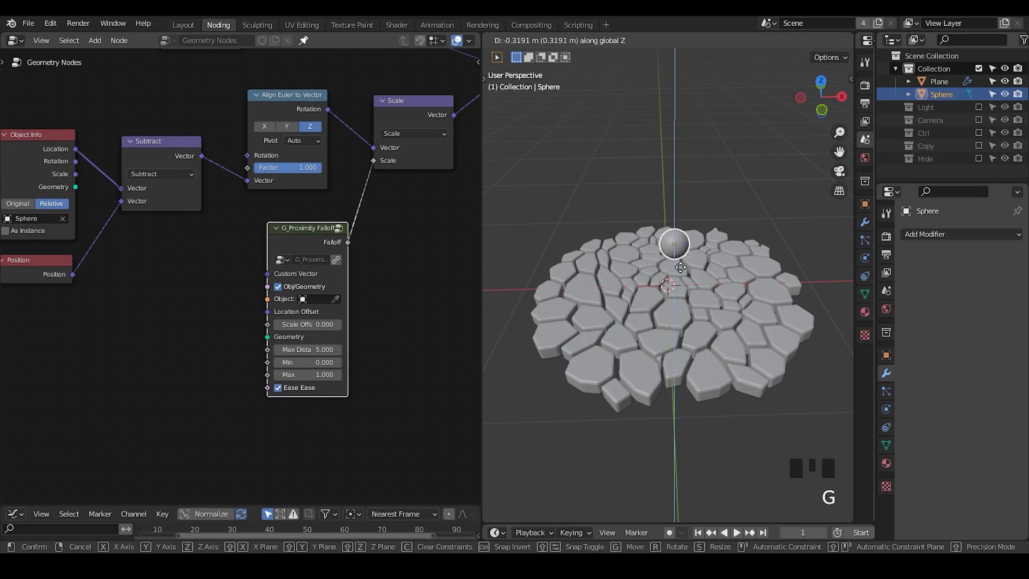
click(674, 250)
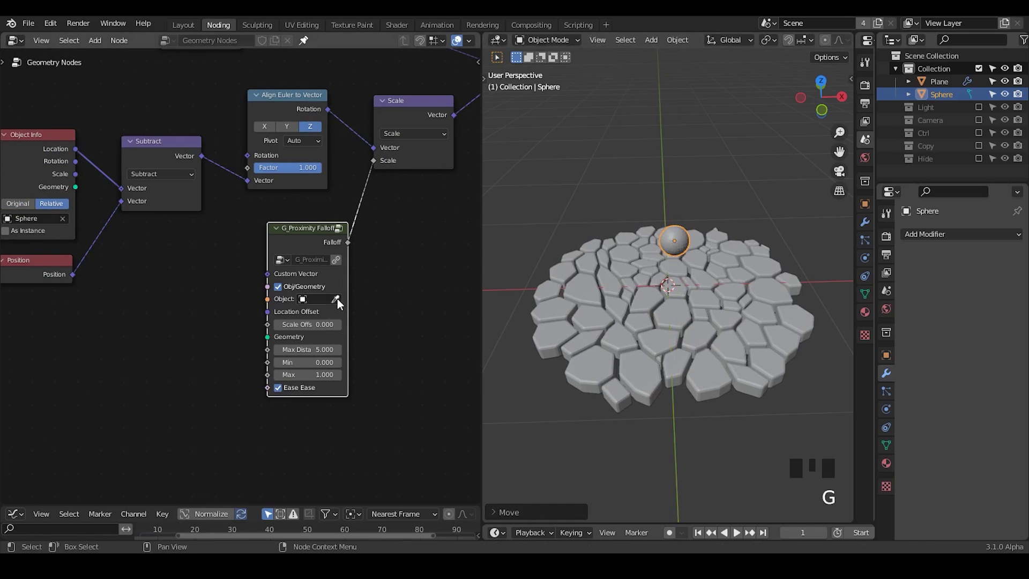
middle_drag(175, 324, 240, 310)
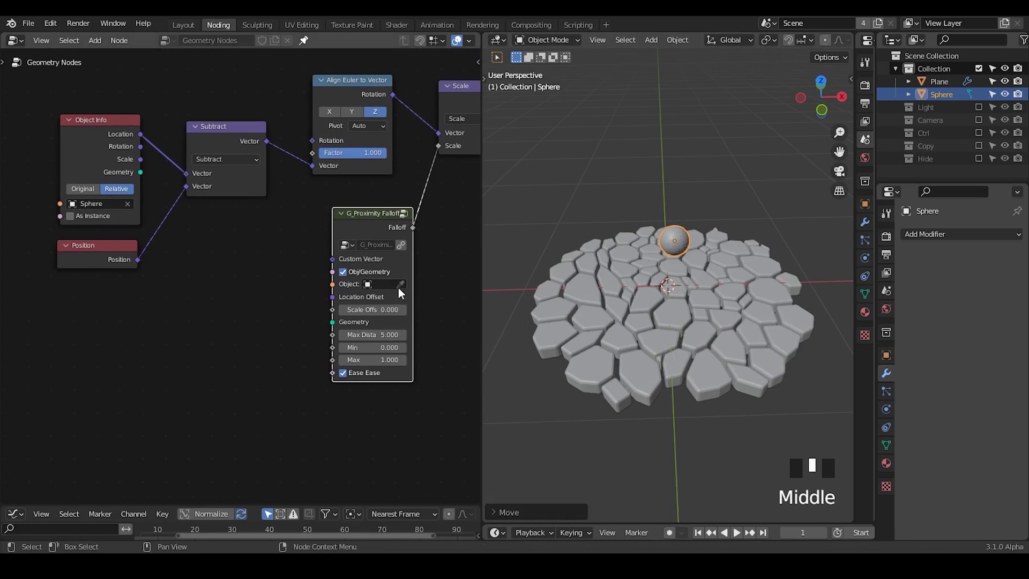
drag(95, 137, 341, 296)
shift+right_drag(256, 228, 260, 271)
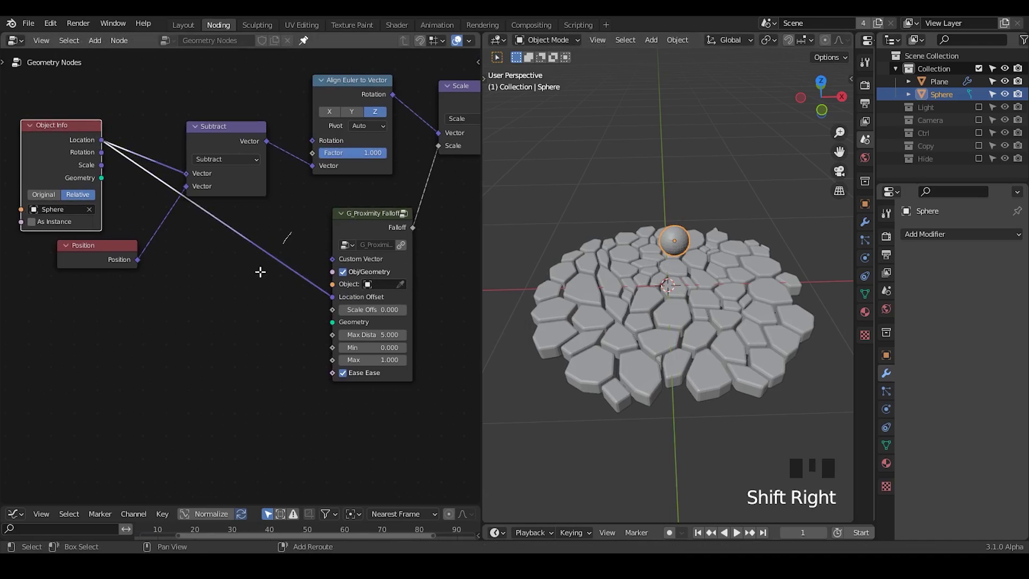
- Link the Sphere's Scale to the falloff's Scale Offset through a reroute
key(g)
click(174, 302)
drag(97, 169, 336, 307)
shift+right_drag(271, 257, 257, 279)
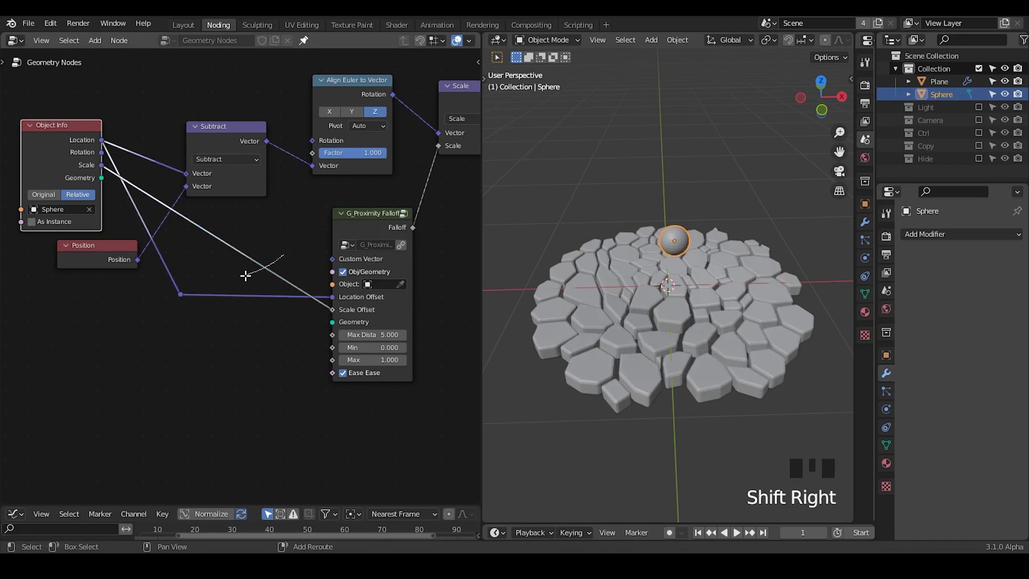
key(g)
click(161, 328)
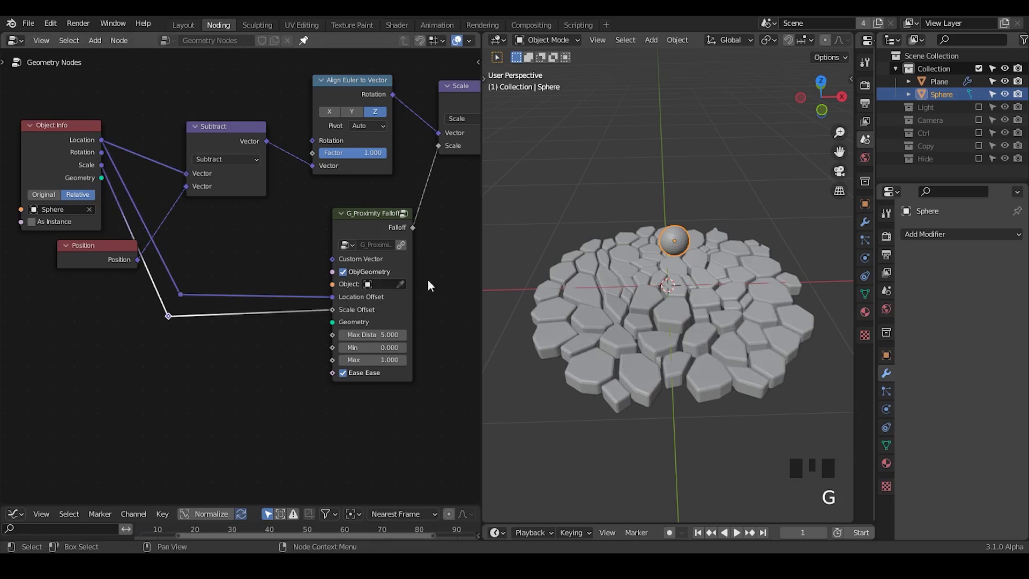
- Position the sphere hovering above the tiles and enlarge it to about 2.2×
key(g)
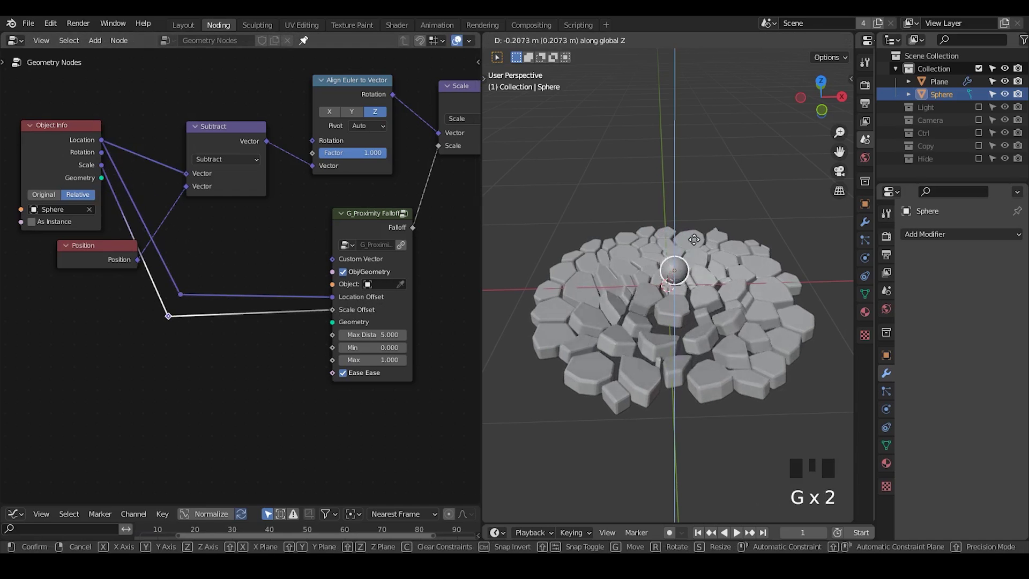
click(697, 249)
key(g)
key(shift+z)
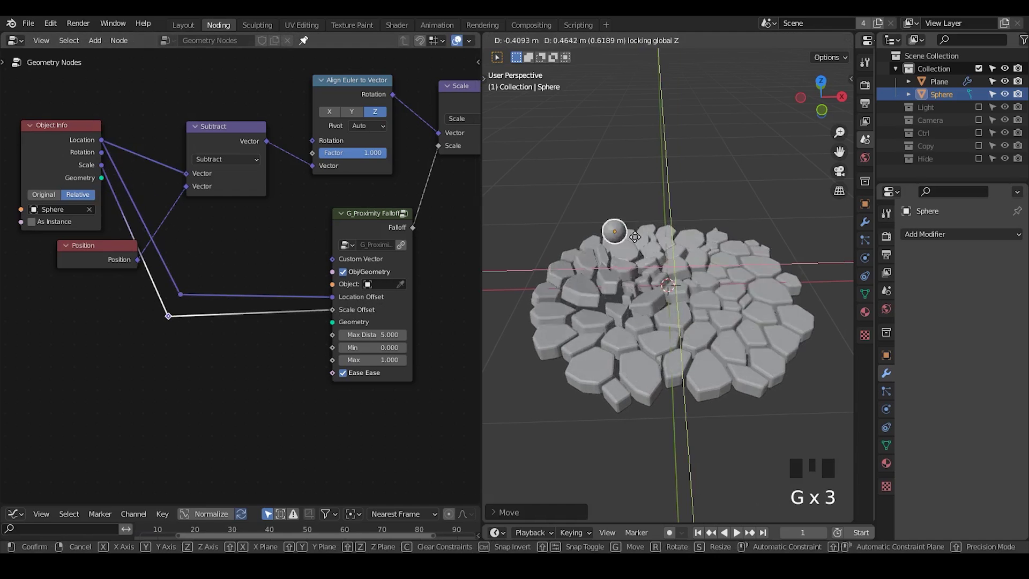
click(705, 228)
key(g)
key(z)
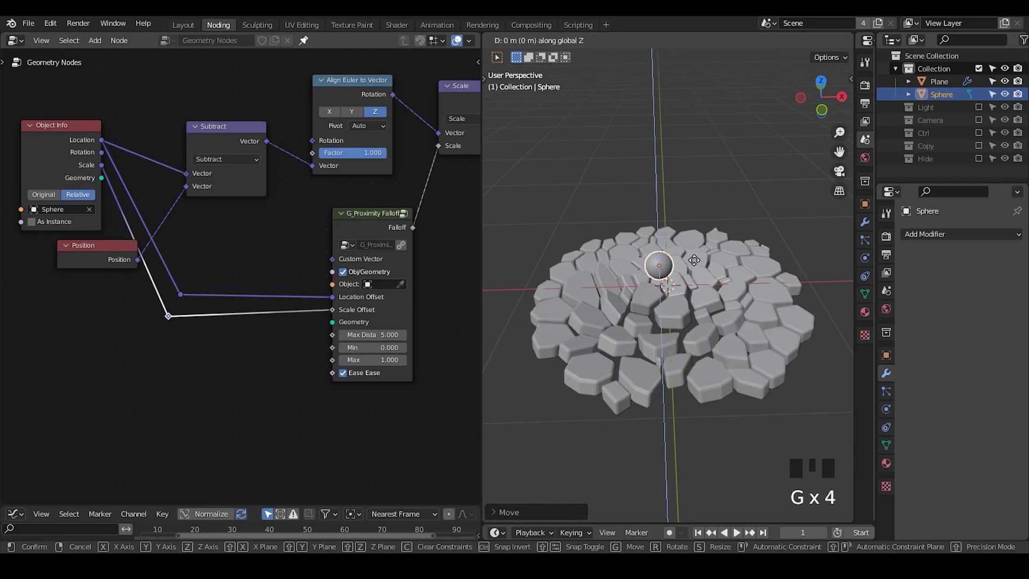
click(686, 198)
key(s)
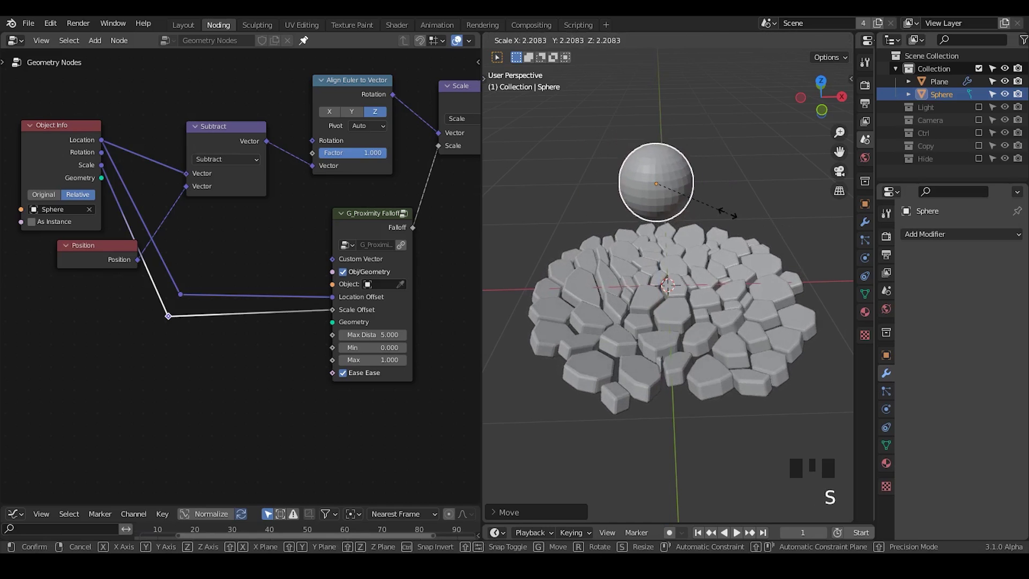
click(655, 293)
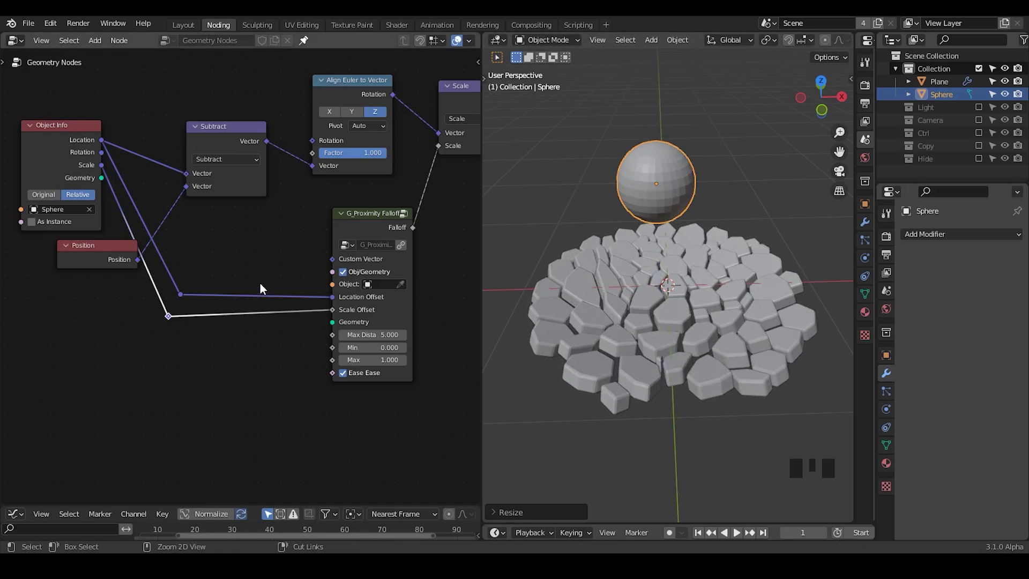
key(ctrl+a)
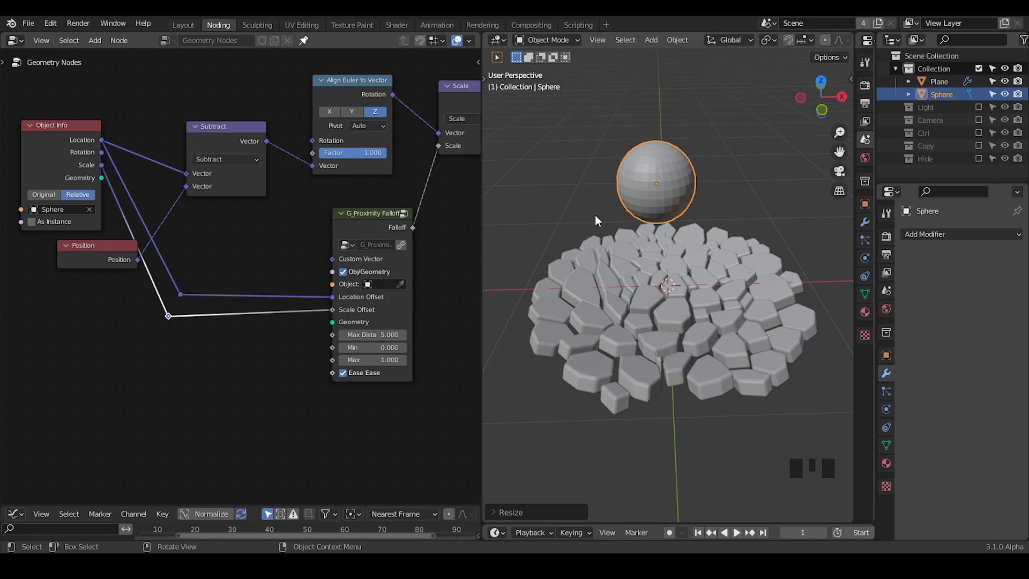
- Insert a vector Multiply node with 1, 1, 0 to flatten the falloff position
key(ctrl+a)
text(vector add)
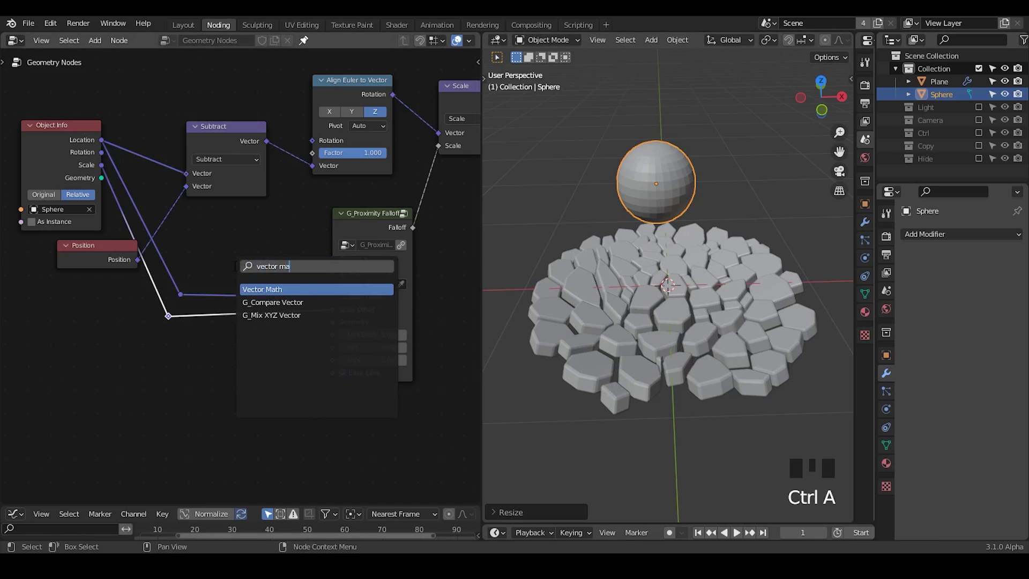
key(Return)
click(207, 259)
click(254, 294)
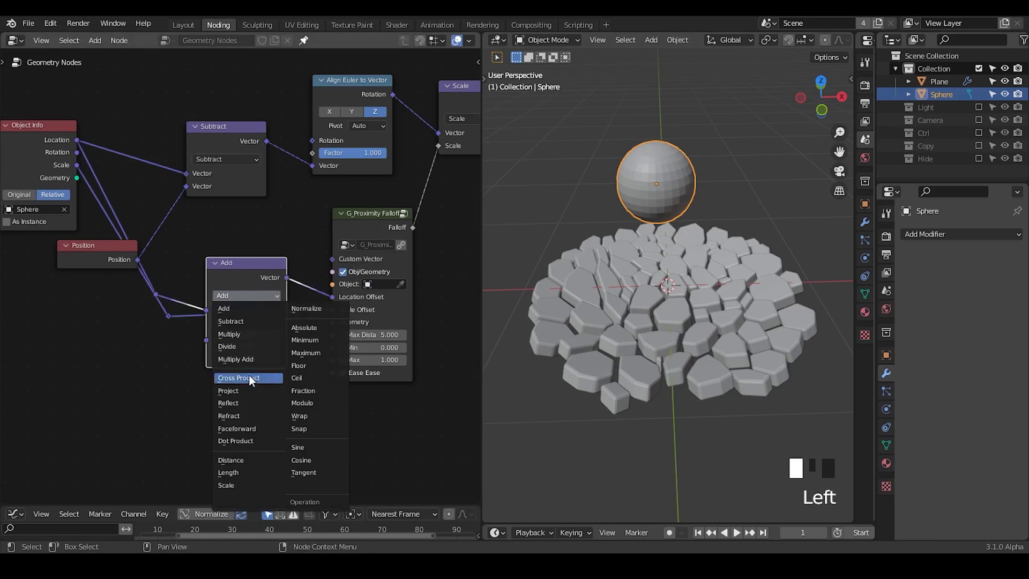
click(239, 334)
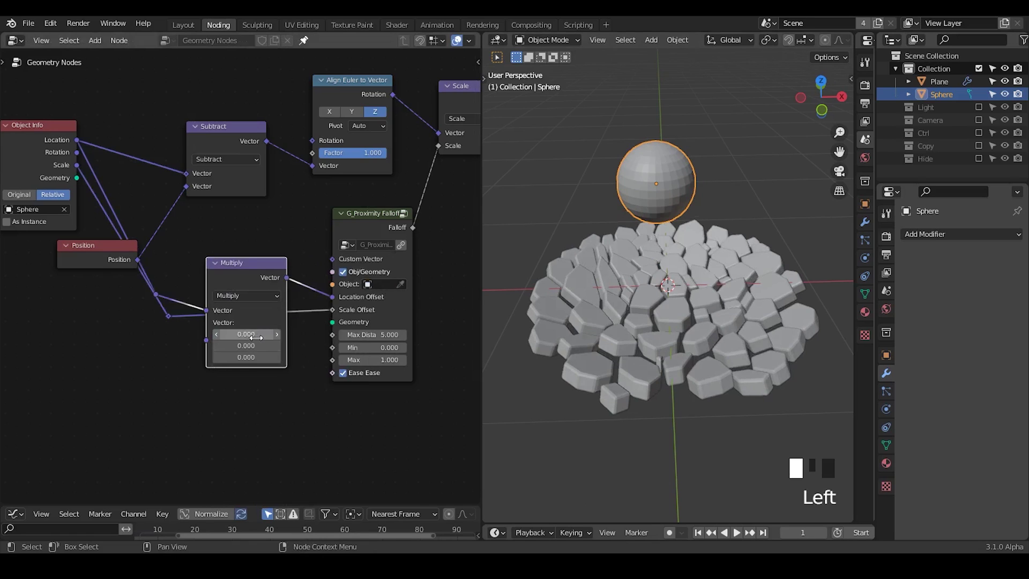
drag(223, 271, 232, 245)
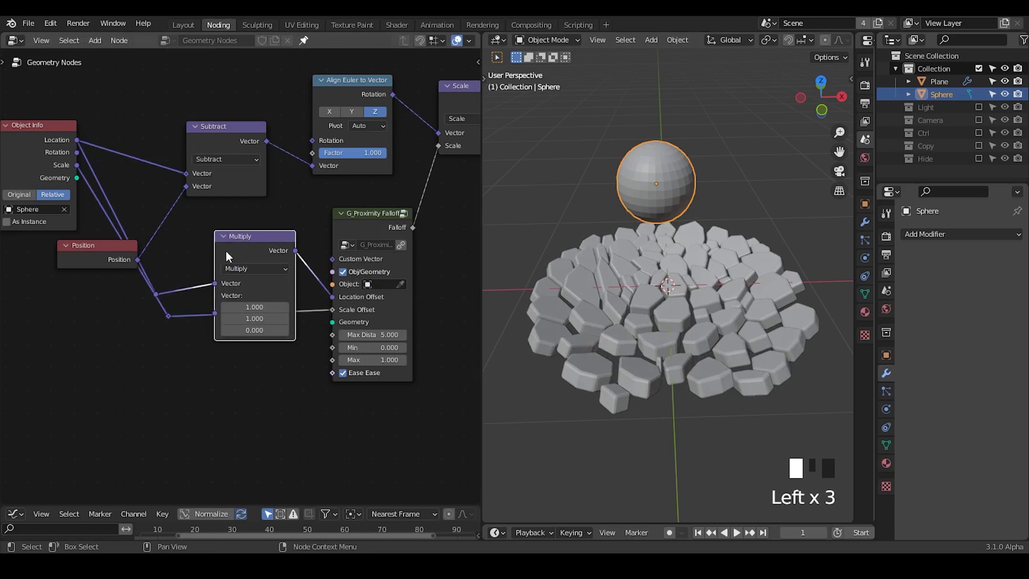
click(156, 294)
- Shrink the controller sphere and move it vertically
key(g)
key(g)
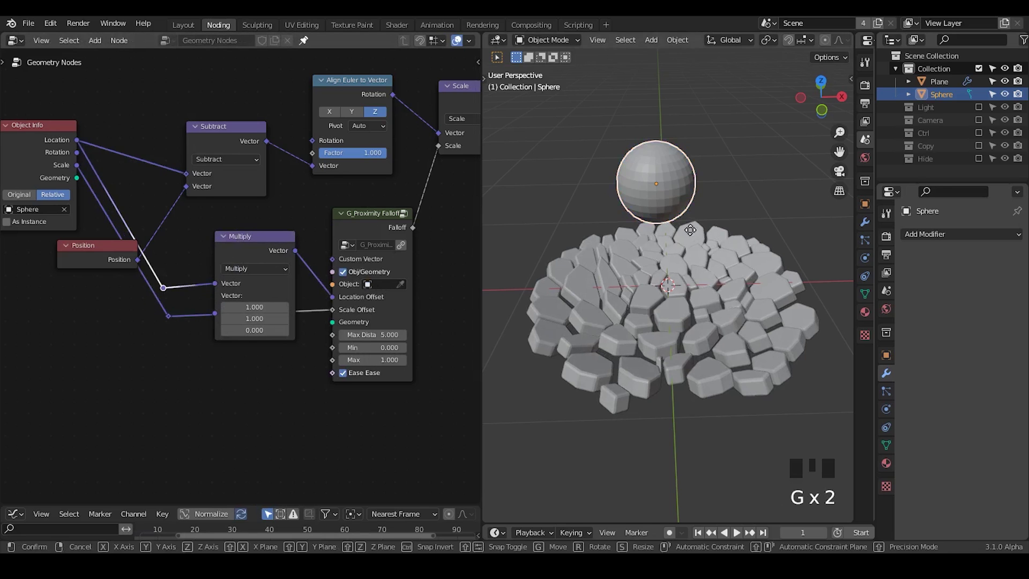
key(s)
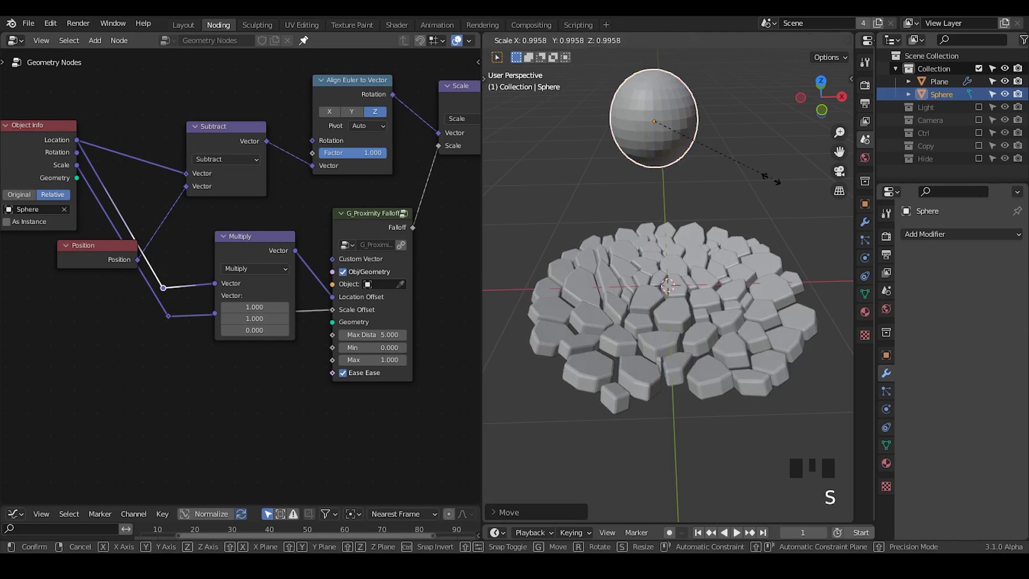
click(702, 151)
key(g)
key(z)
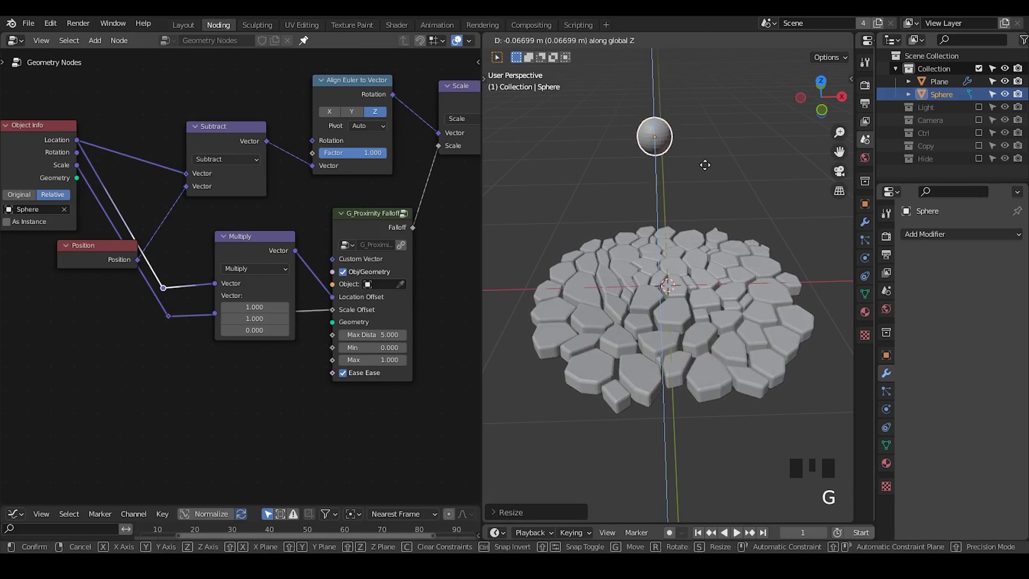
click(632, 290)
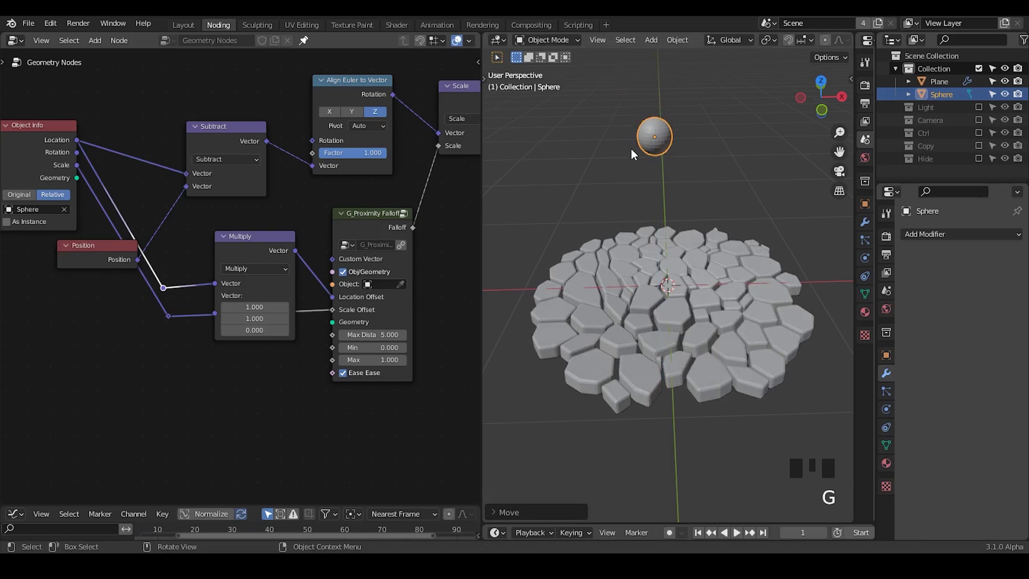
- Raise the G_Proximity Falloff Max to 3.5 so more tiles tilt
middle_drag(663, 290, 654, 260)
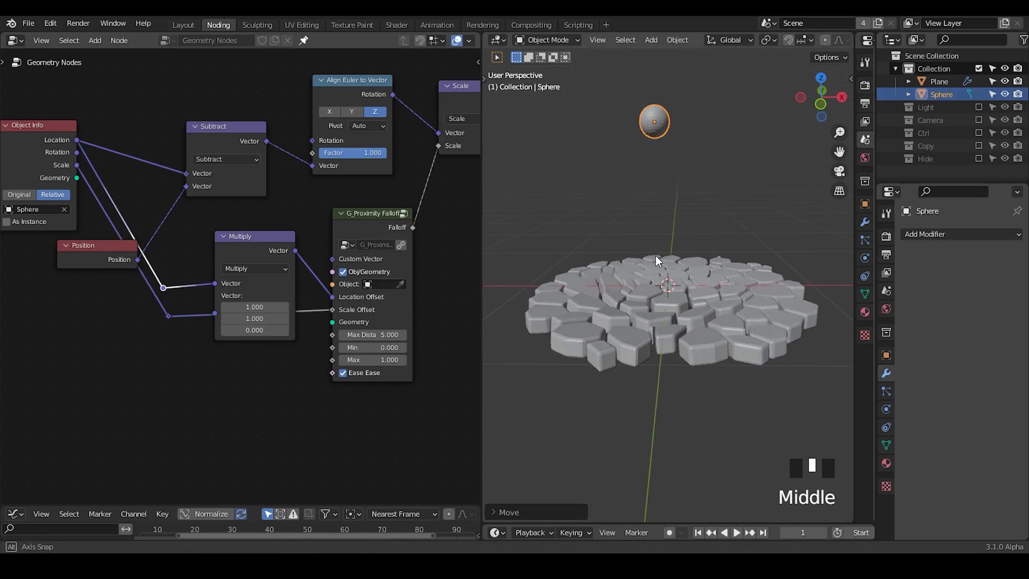
mouse_move(608, 307)
mouse_down()
mouse_move(637, 187)
mouse_move(637, 151)
mouse_move(613, 161)
mouse_up()
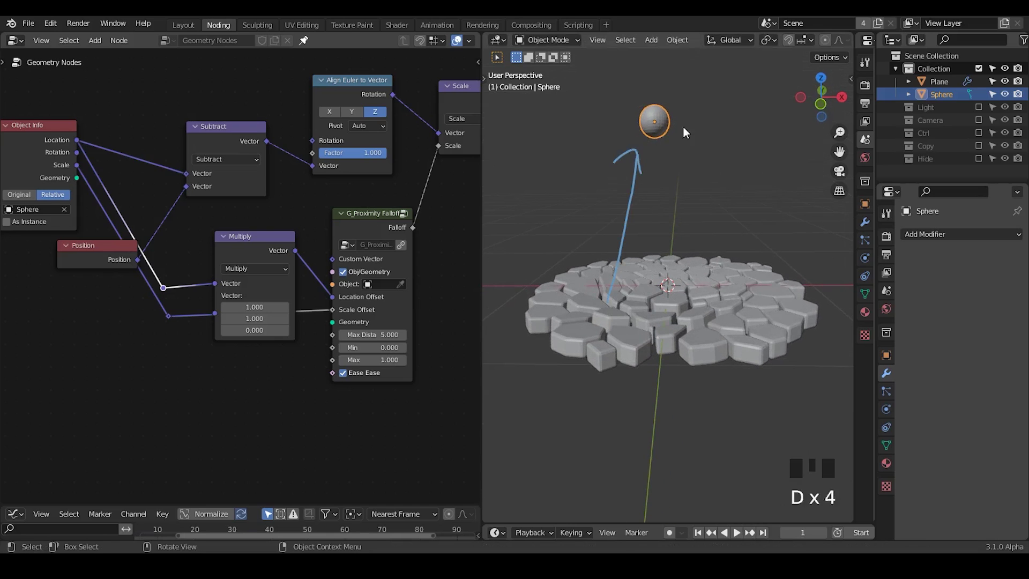
mouse_move(366, 359)
mouse_down()
mouse_move(408, 359)
mouse_move(395, 359)
mouse_up()
- Erase the annotation arrow and move the sphere, then adjust its height along Z
right_click(636, 238)
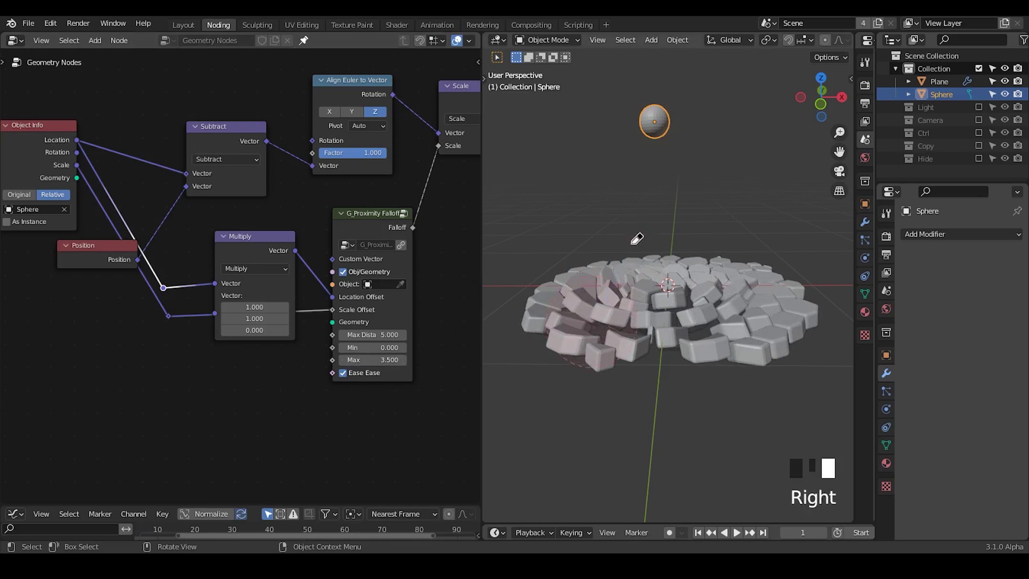
middle_drag(664, 254, 671, 245)
key(g)
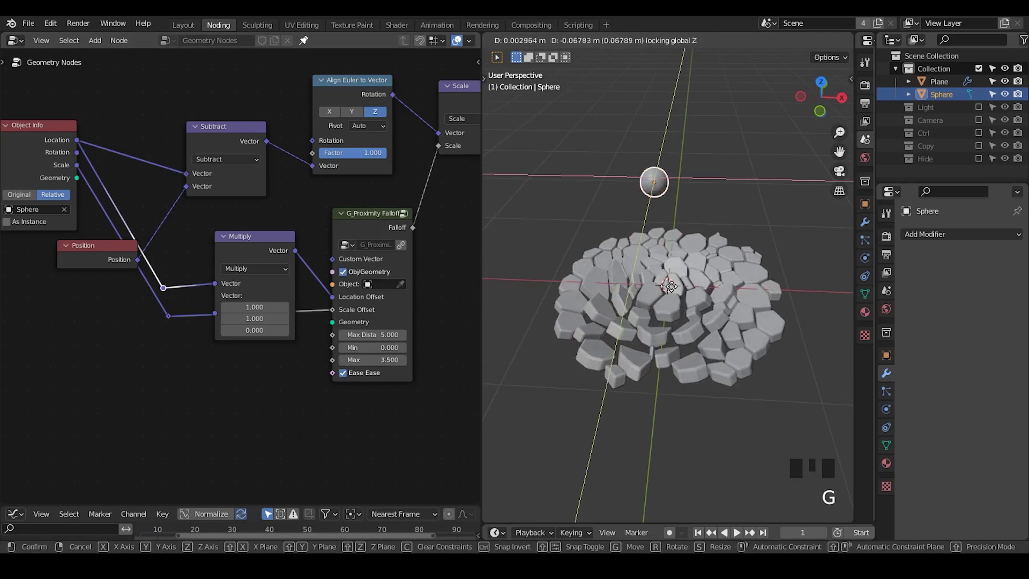
click(683, 225)
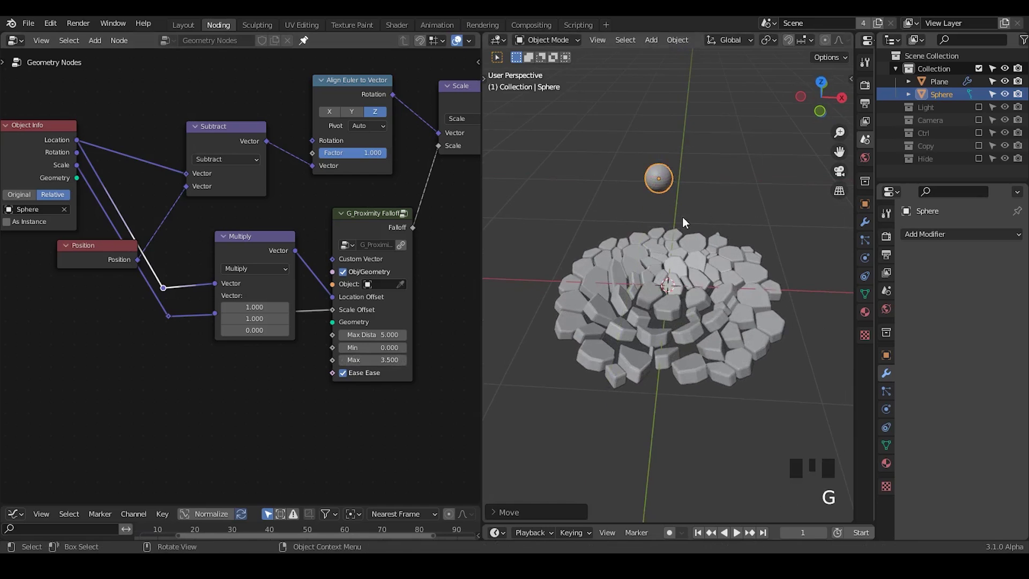
key(g)
key(z)
click(686, 255)
- Slide the sphere across the tiles at its current height to hover over the disc's far side
middle_drag(685, 255, 662, 225)
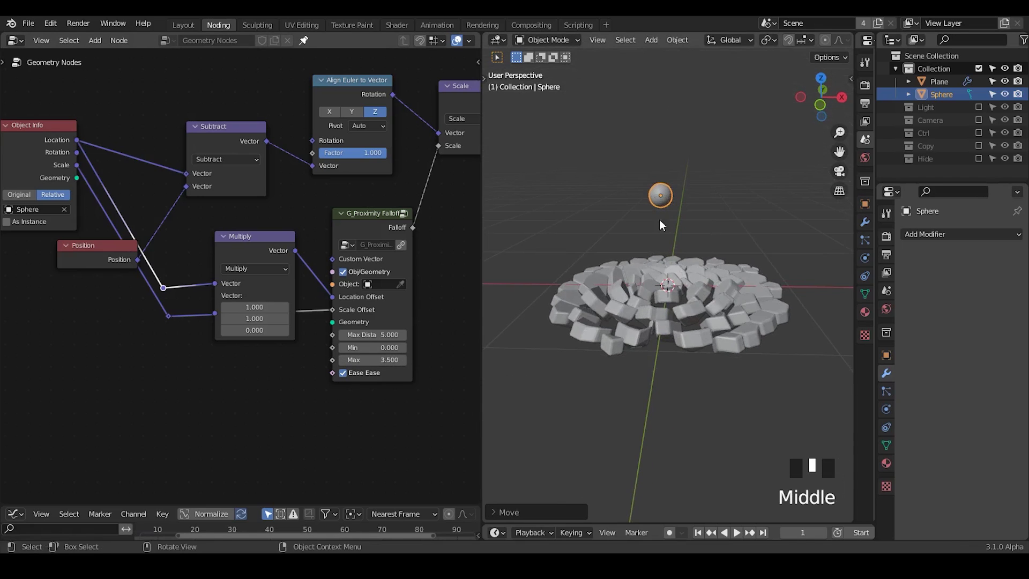
key(g)
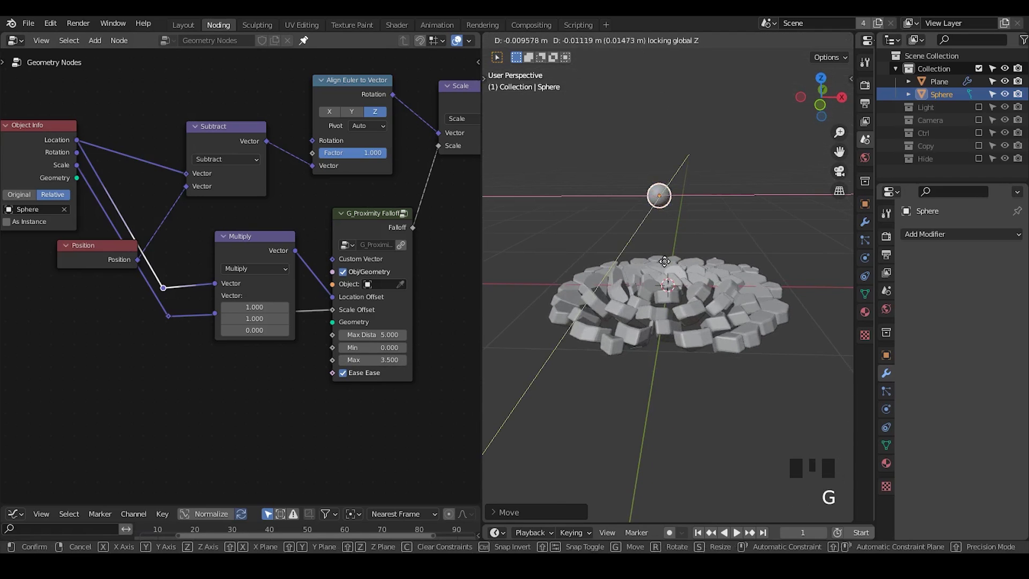
click(659, 268)
middle_drag(659, 268, 688, 239)
key(g)
key(shift+z)
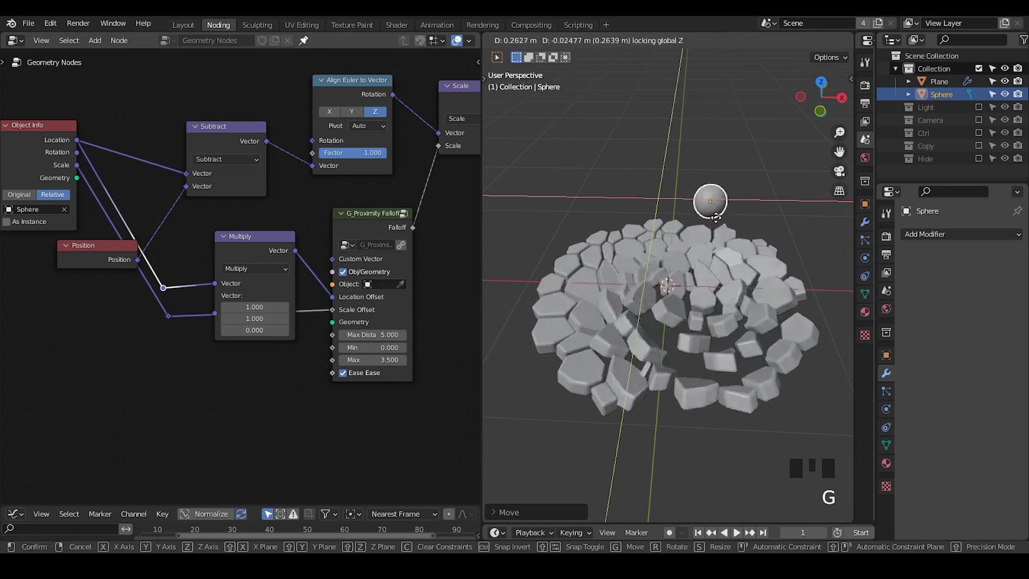
click(684, 249)
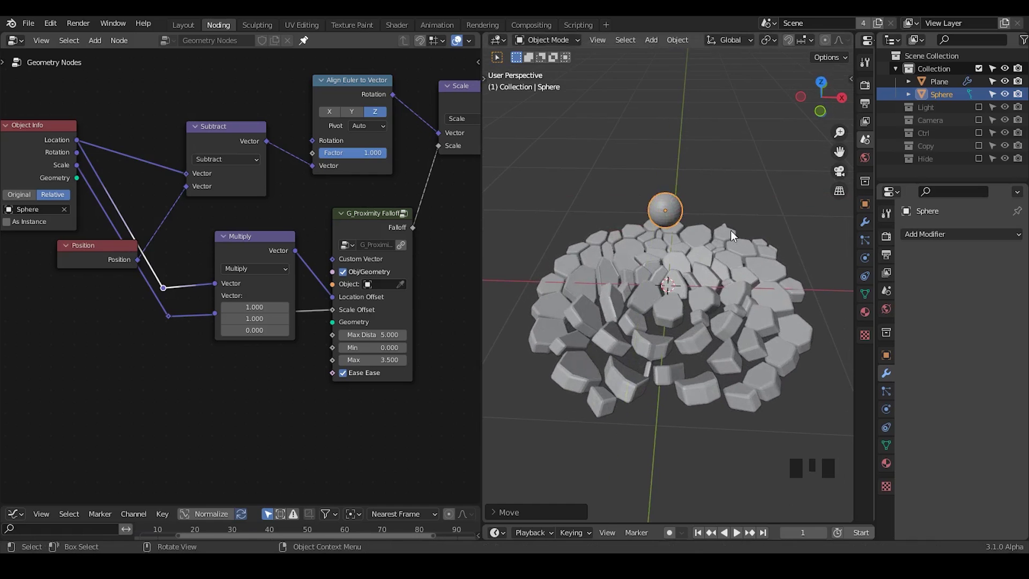
middle_drag(361, 297, 299, 223)
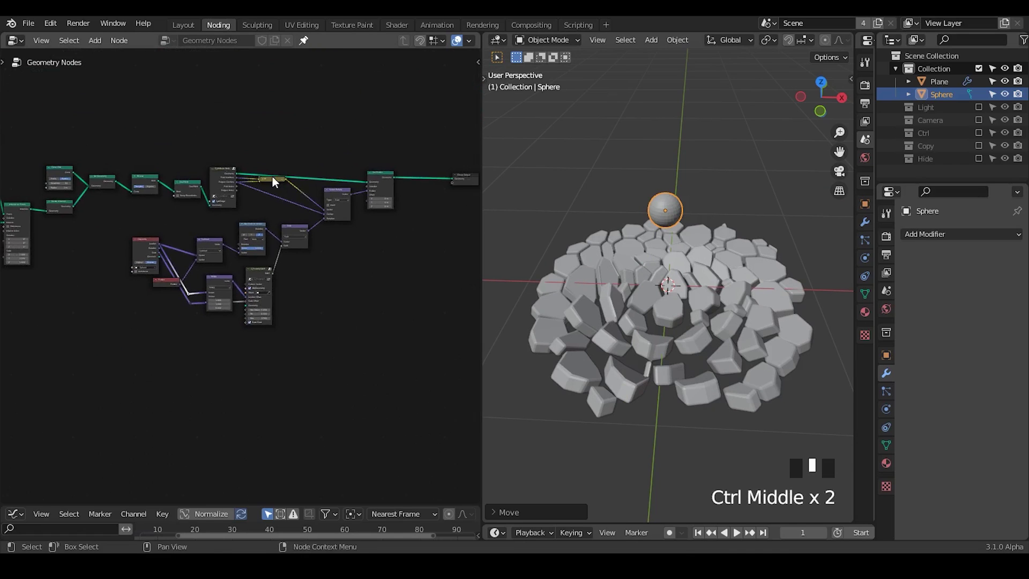
- Tidy the node tree view, select the Plane and review its Geometry Nodes modifier panel
drag(274, 181, 286, 182)
middle_drag(205, 289, 288, 301)
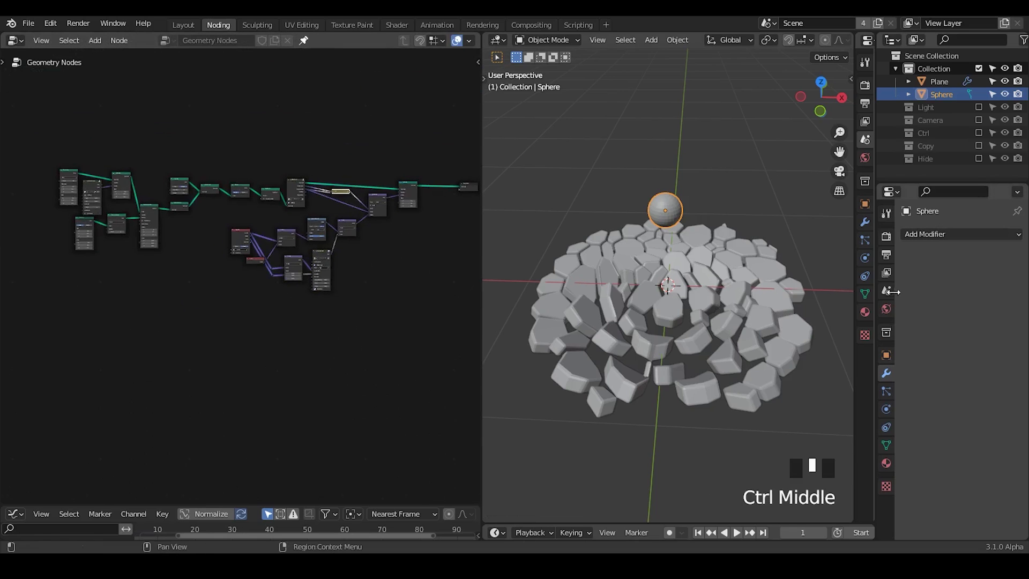
click(751, 277)
click(909, 290)
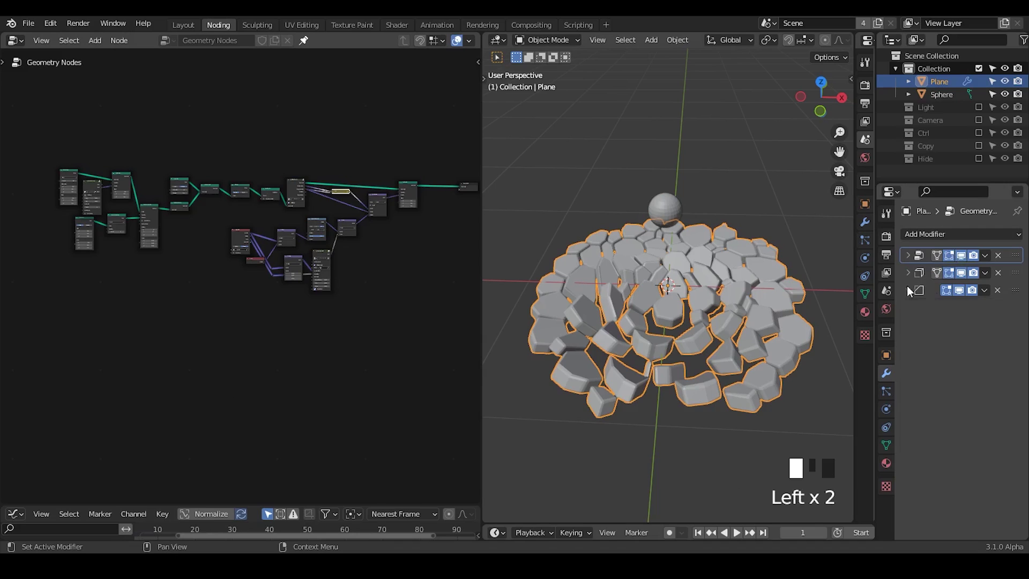
click(908, 256)
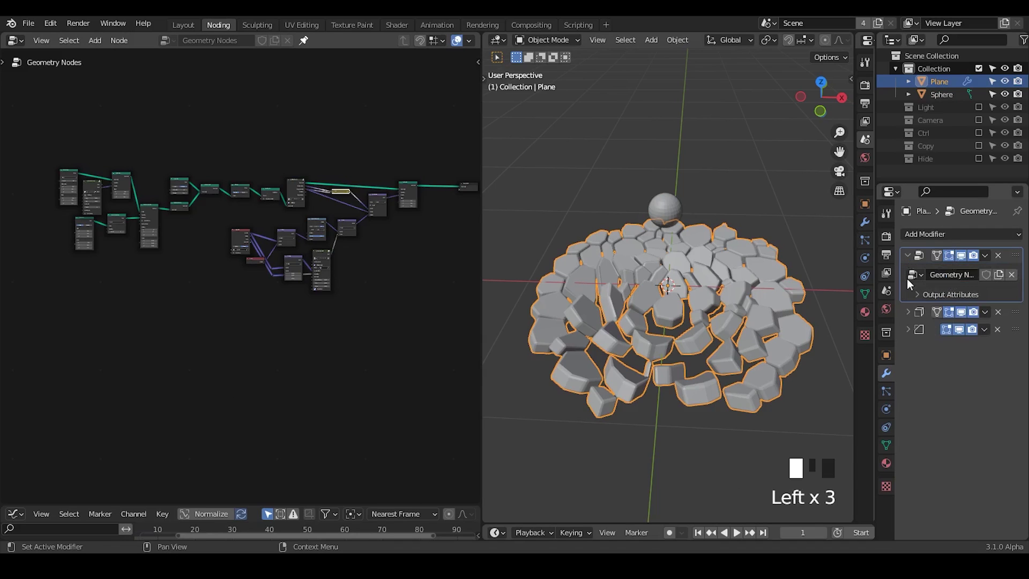
click(901, 245)
click(913, 252)
- Check the Solidify (0.1 m thickness) and Bevel (0.022 m amount) panels, leaving them collapsed
click(922, 237)
click(922, 237)
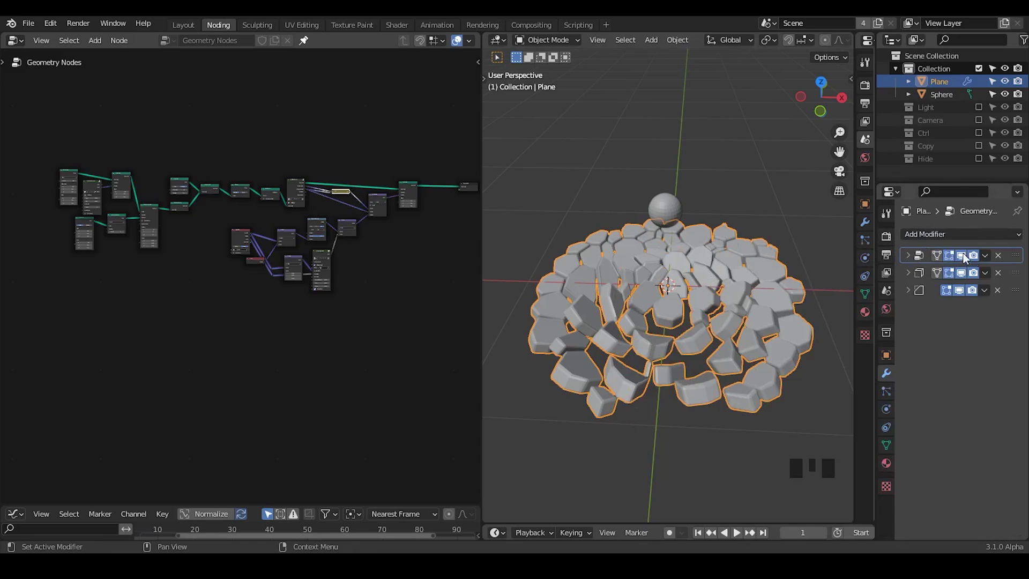
click(908, 273)
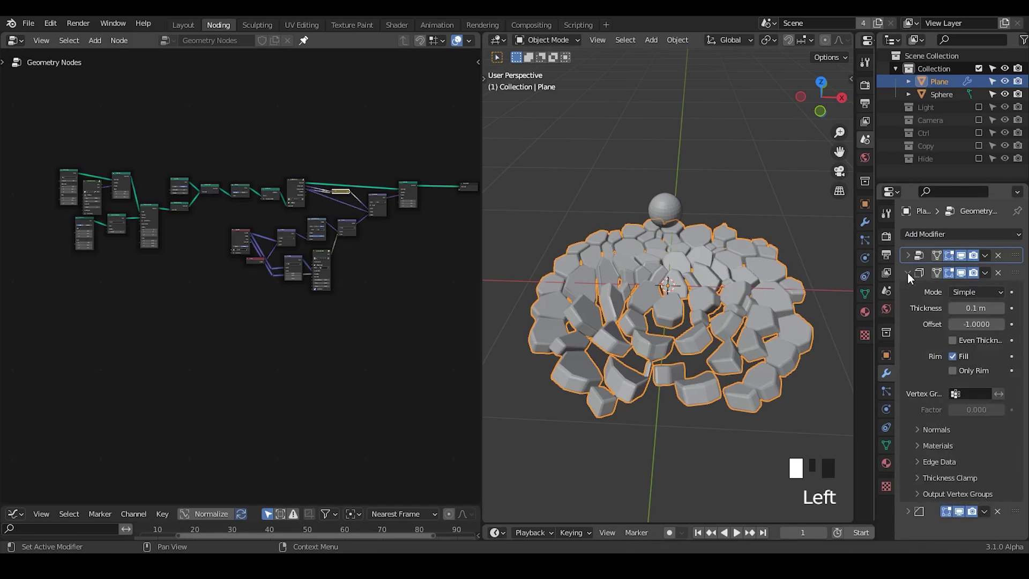
click(912, 277)
click(910, 289)
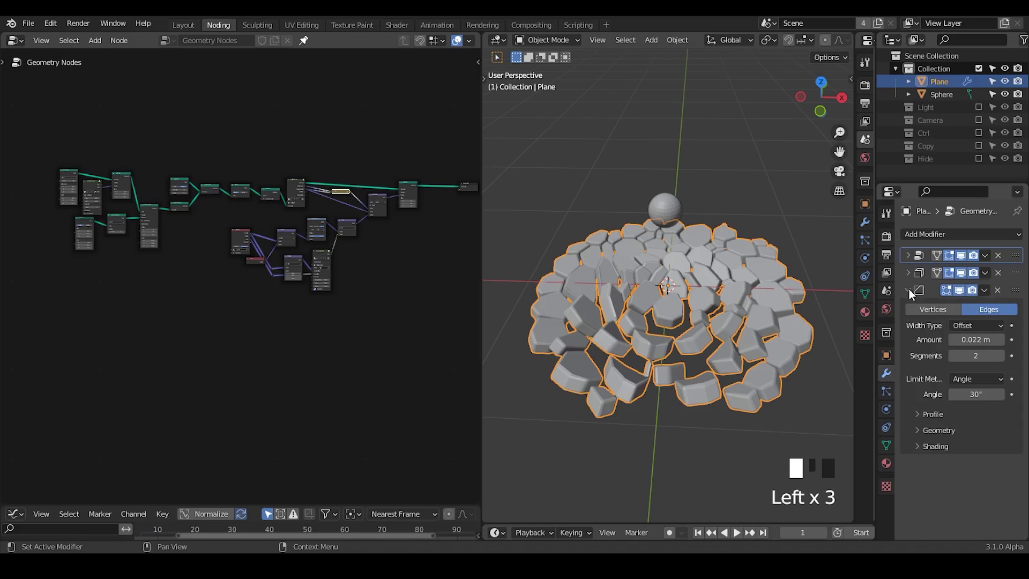
click(909, 290)
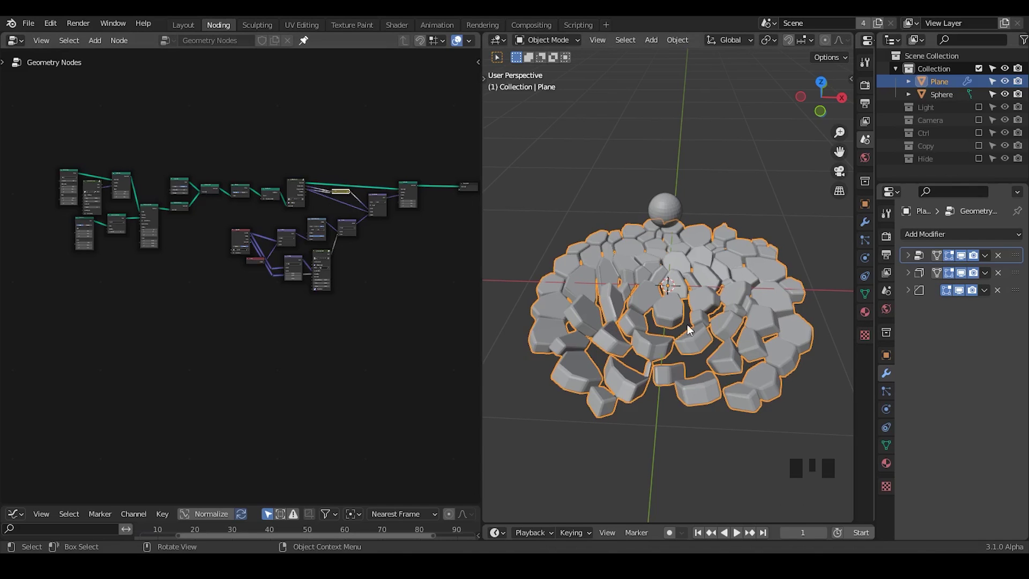
- Raise the randomize node's Seed from 6 to 11 to reshuffle the stone tiles
middle_drag(134, 276, 171, 191)
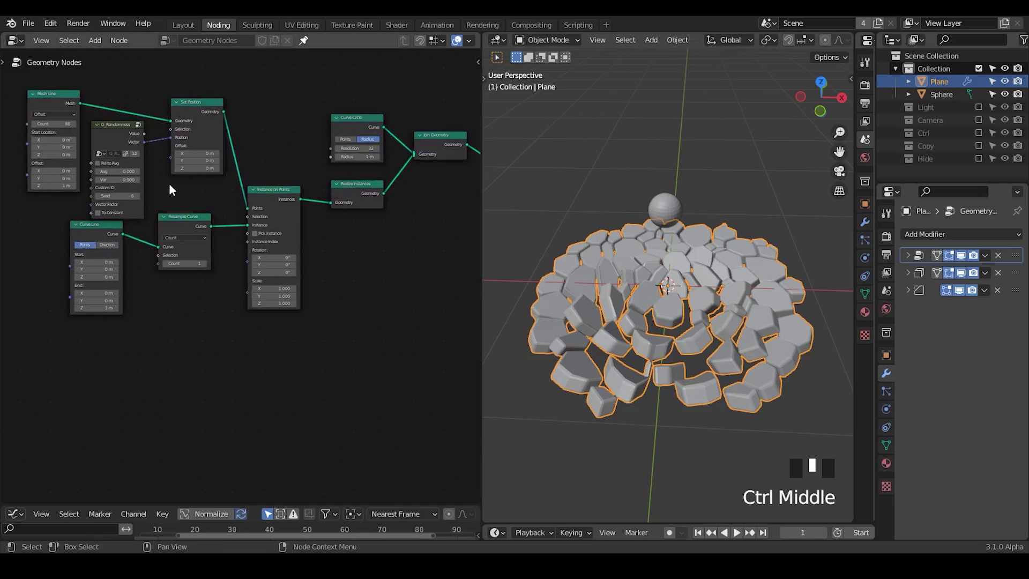
click(138, 197)
click(138, 198)
click(138, 198)
click(138, 197)
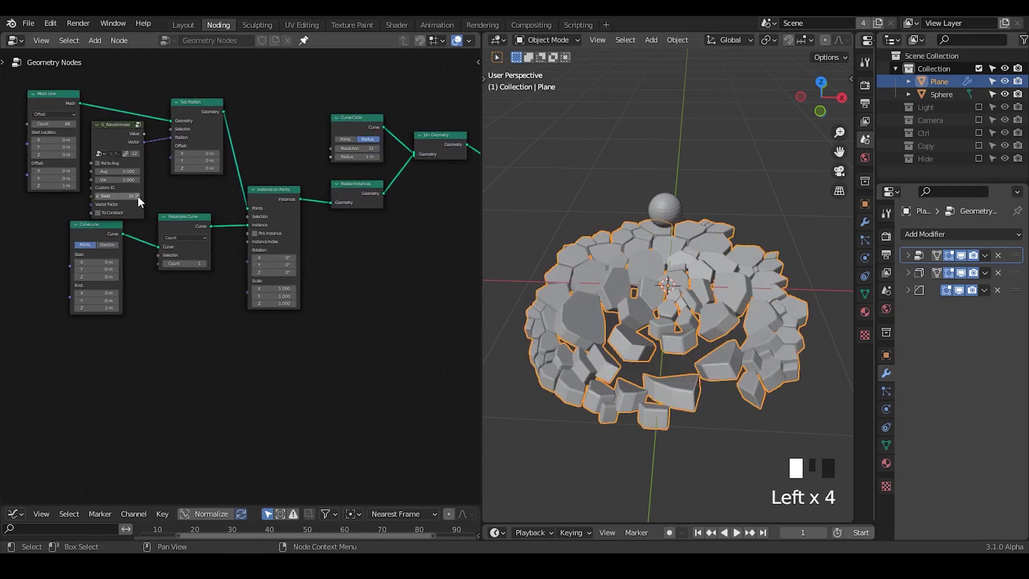
click(137, 197)
middle_drag(147, 198, 279, 294)
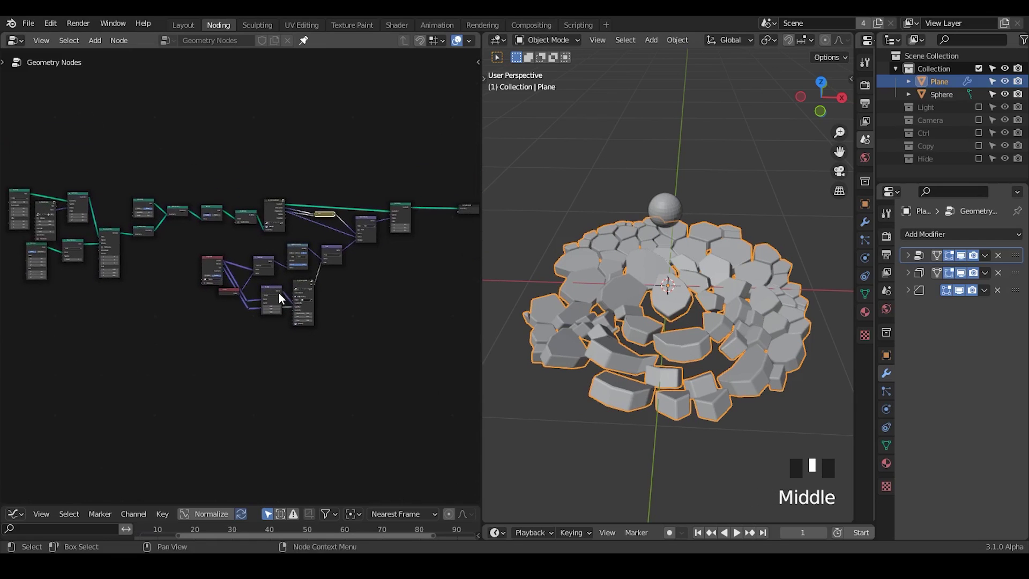